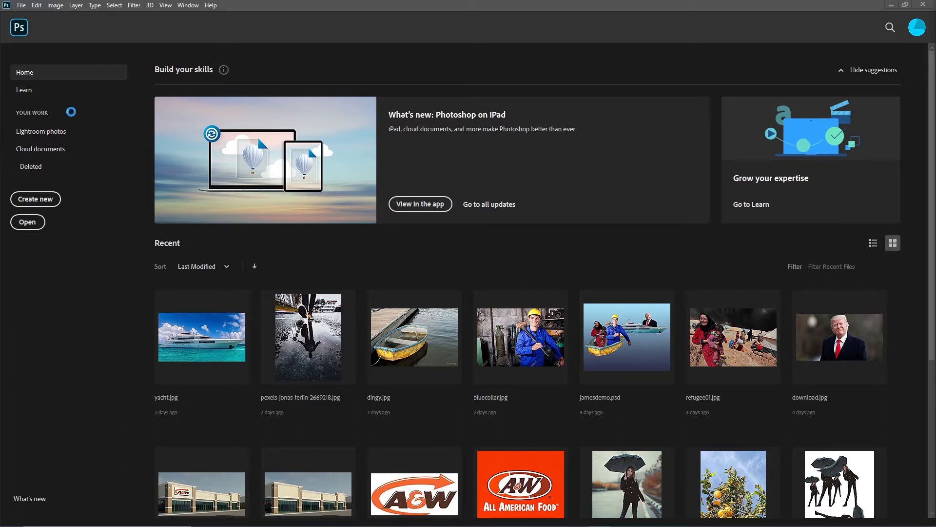
Step: Create a new 11 x 11 inch transparent document with a resolution of 200 pixels/inch
left_click(40, 200)
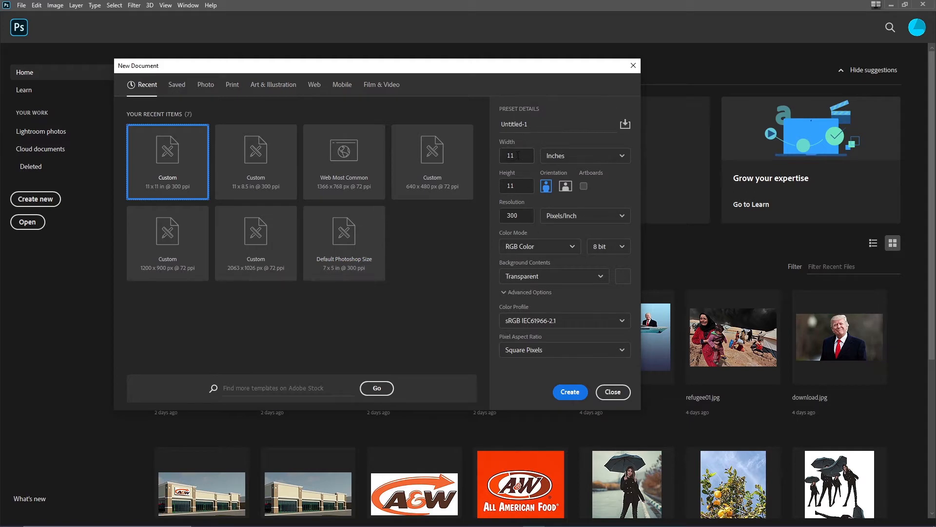
double_click(516, 215)
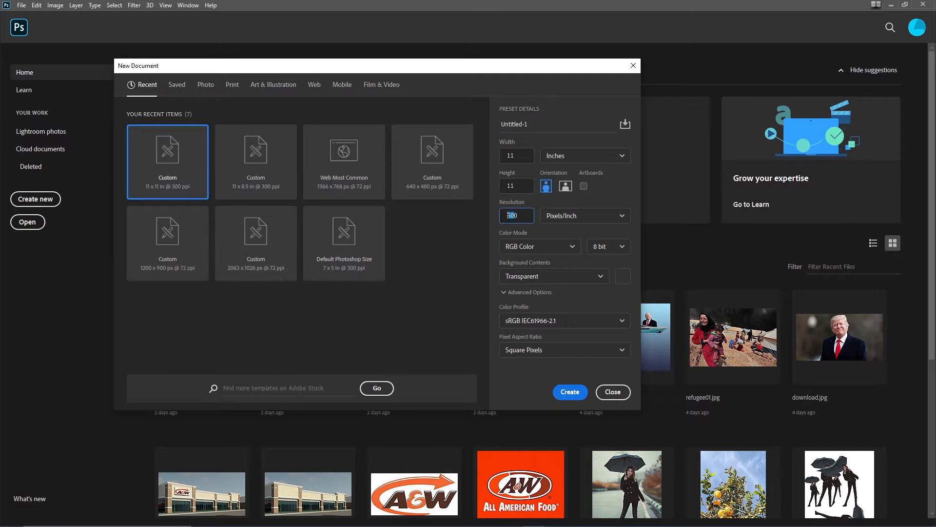
type("200")
double_click(518, 215)
left_click(569, 395)
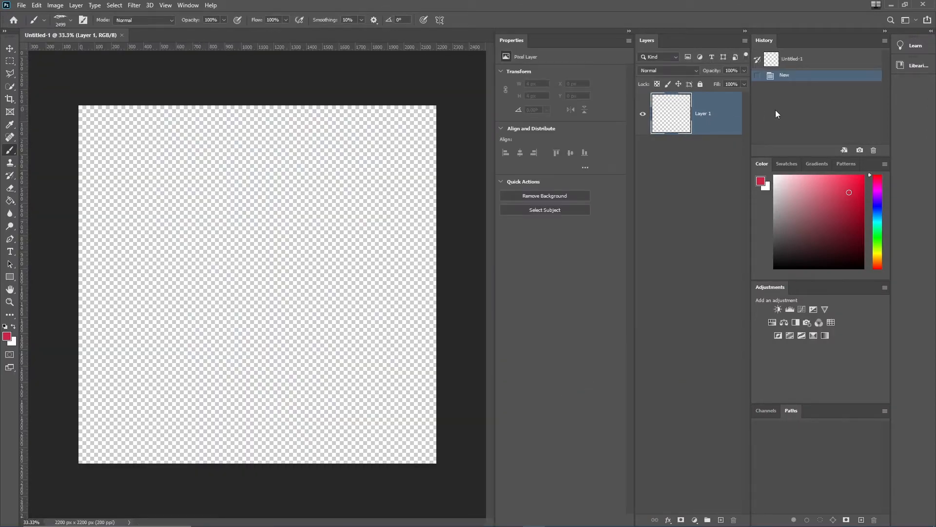
Step: Reset the workspace to Essentials
left_click(187, 6)
mouse_move(202, 25)
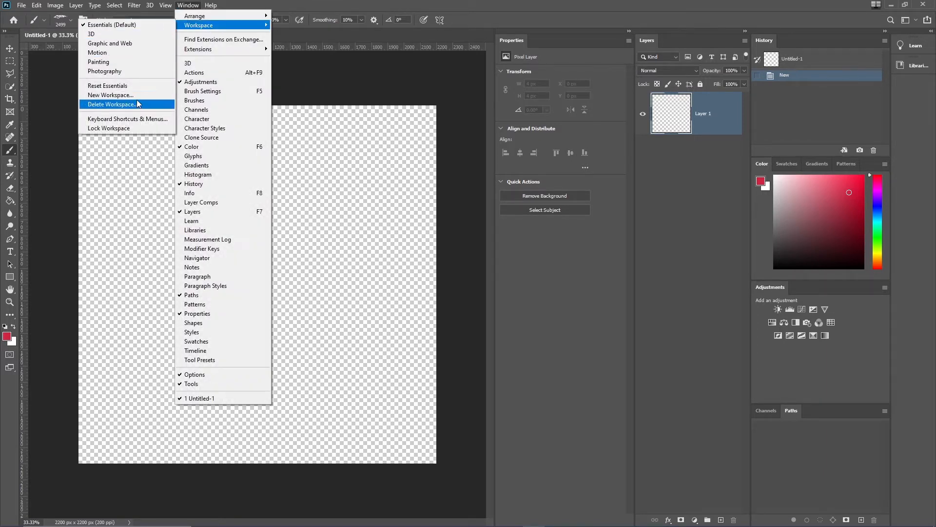
left_click(134, 86)
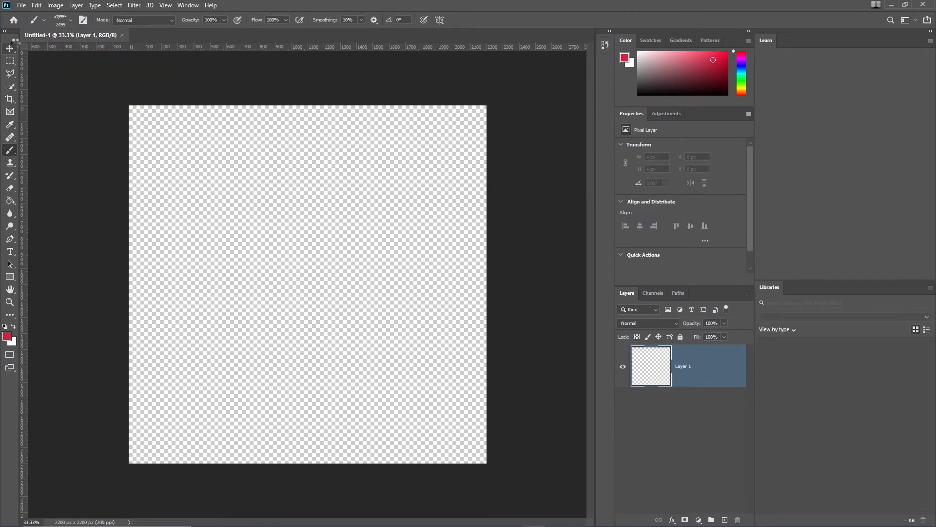
Step: Select the Move tool, collapse the Learn and Libraries panels, and dock the Layers panel at the top of the column
left_click(11, 47)
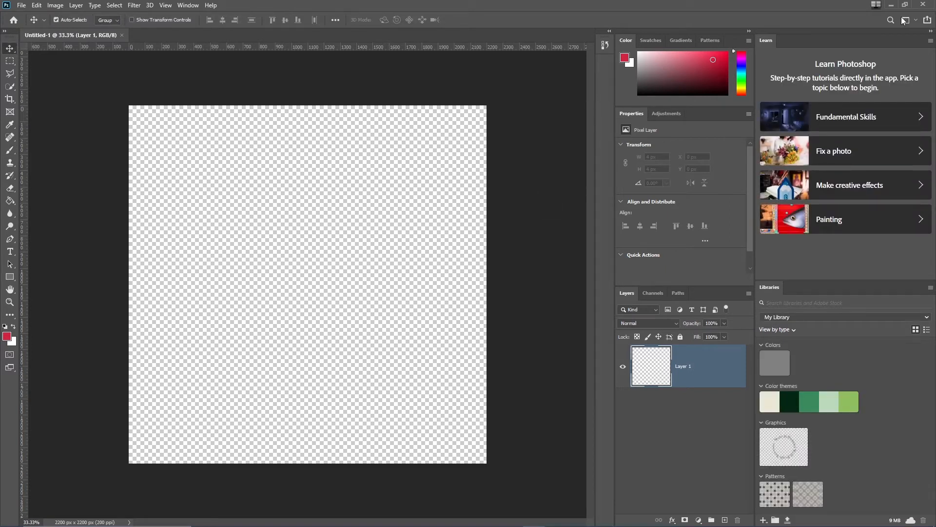
left_click(931, 32)
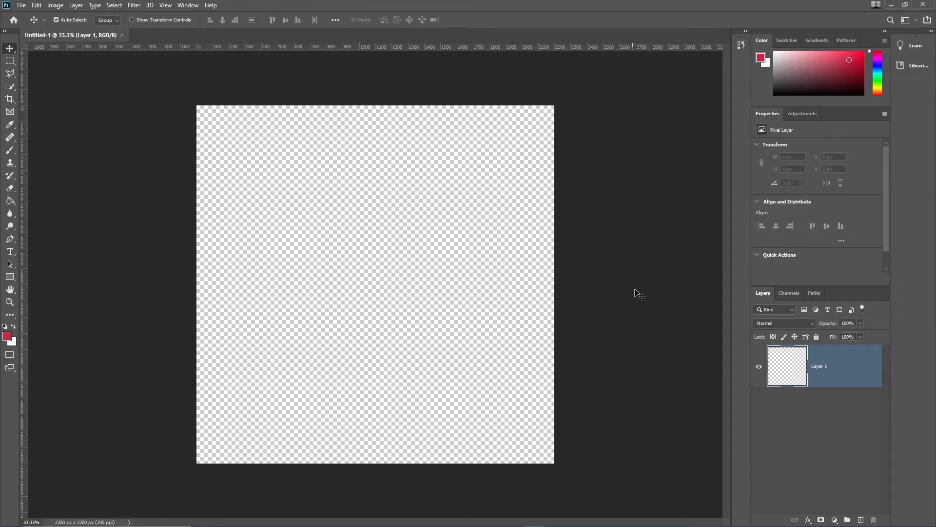
left_click_drag(764, 295, 727, 150)
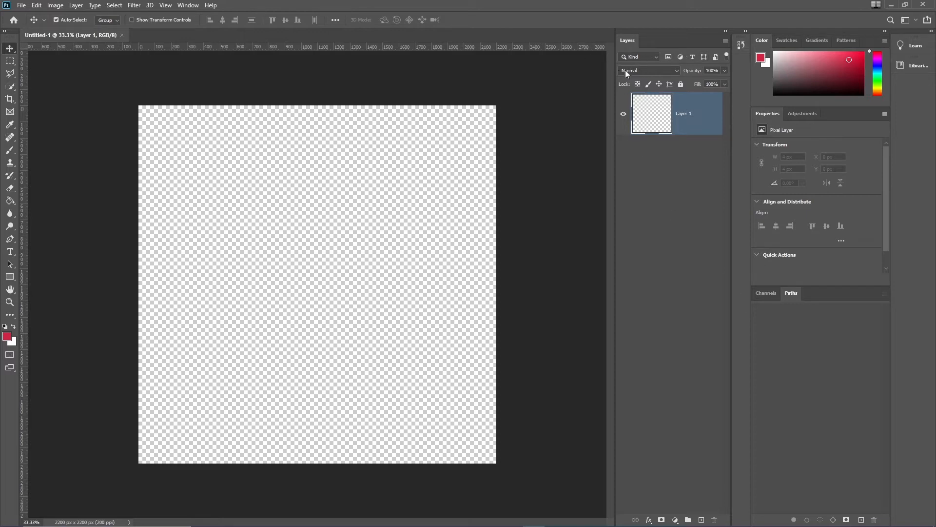
Step: Rename Layer 1 as rename
double_click(683, 114)
type("rename")
key("Return")
Step: Add two new empty layers above the rename layer
left_click(702, 521)
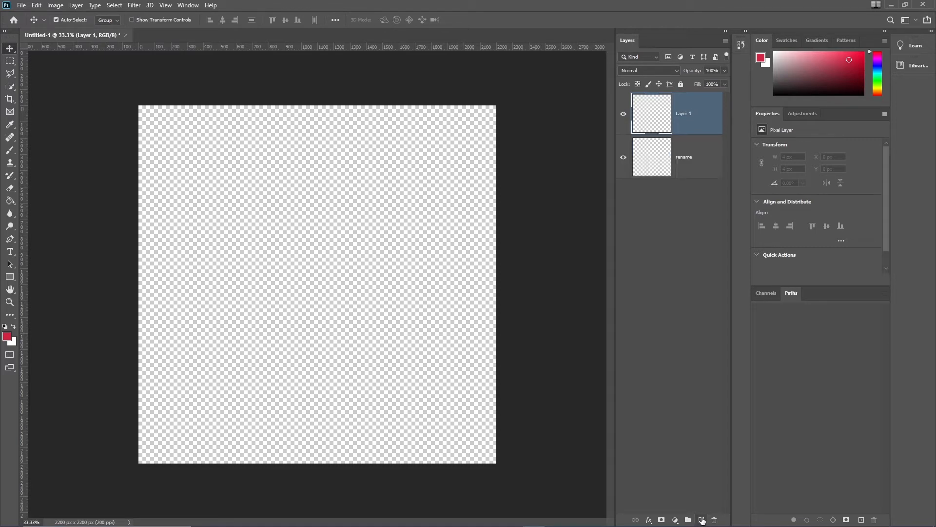
left_click(702, 520)
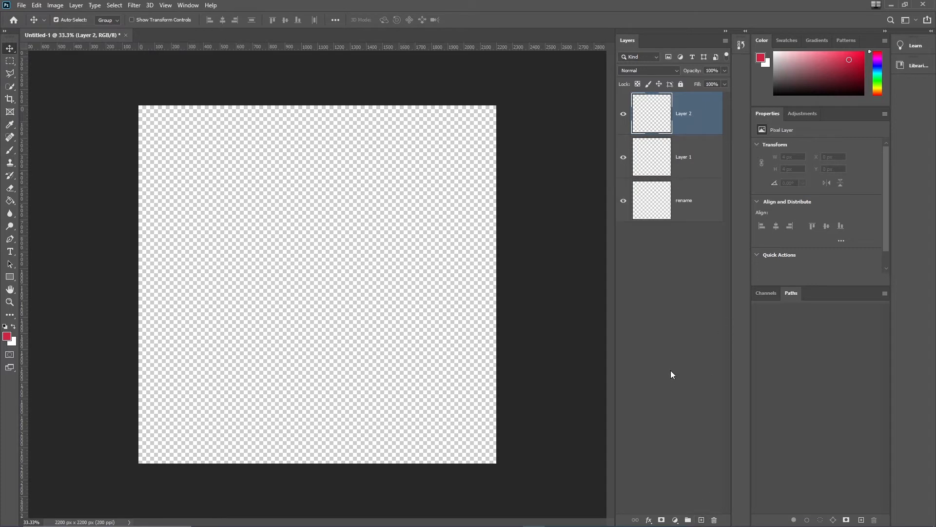
Step: Select Layer 1, then the rename layer, then both layers together
left_click(710, 160)
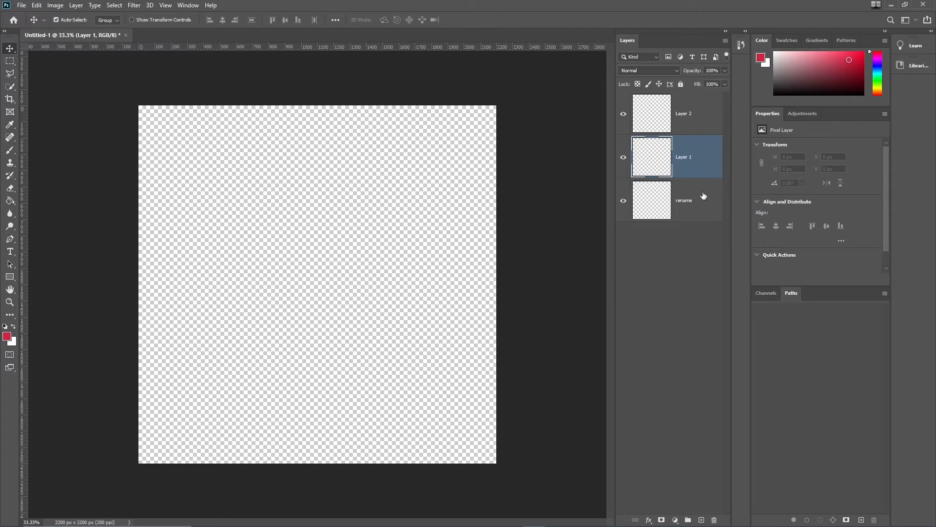
left_click(705, 208)
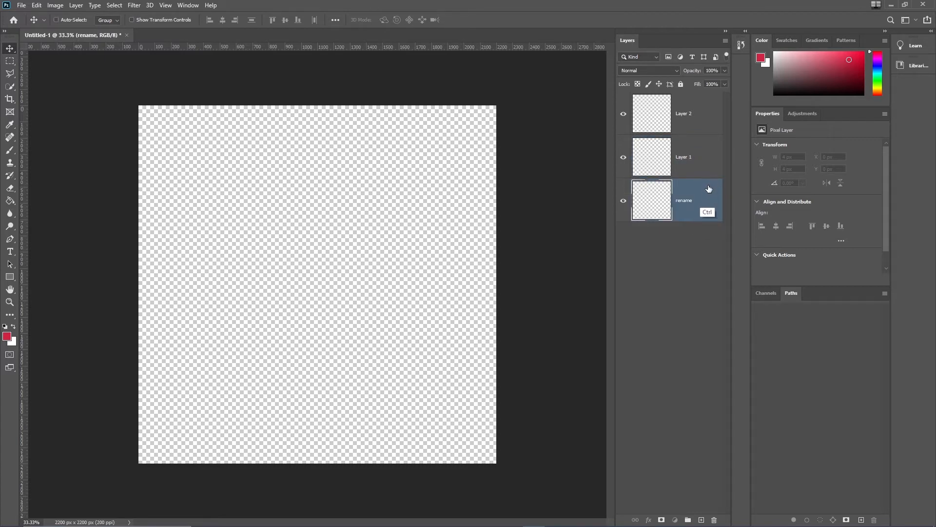
left_click(707, 168, "ctrl")
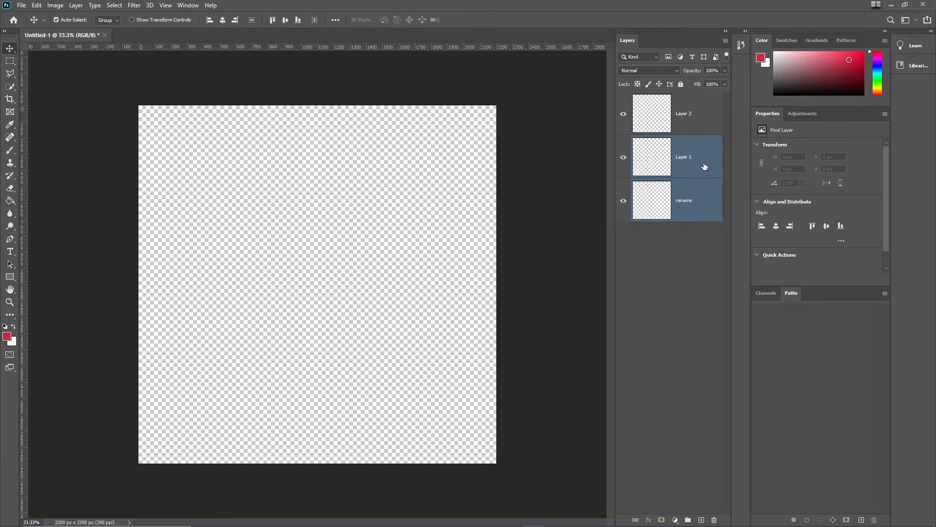
left_click(704, 193)
key("ctrl")
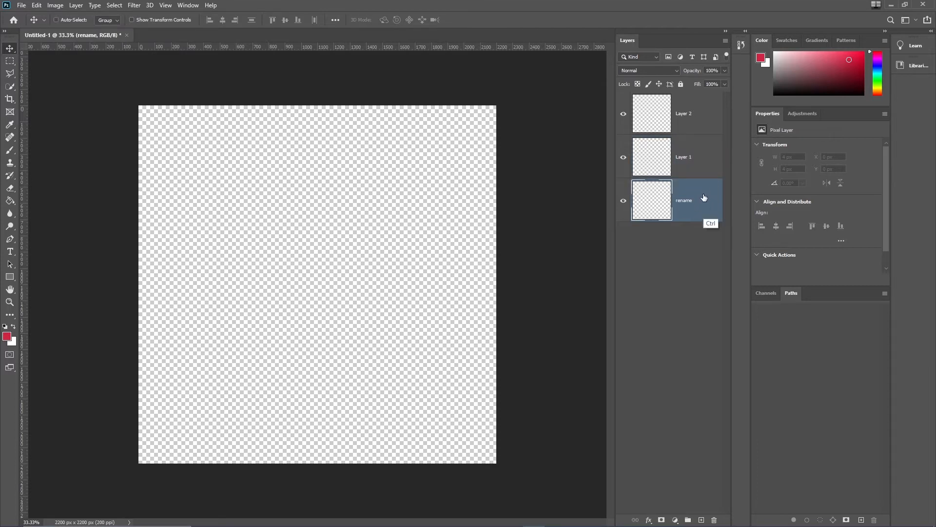
Step: Select Layer 2 together with the rename layer, extend the selection to all three layers, and deselect them
left_click(702, 118, "ctrl")
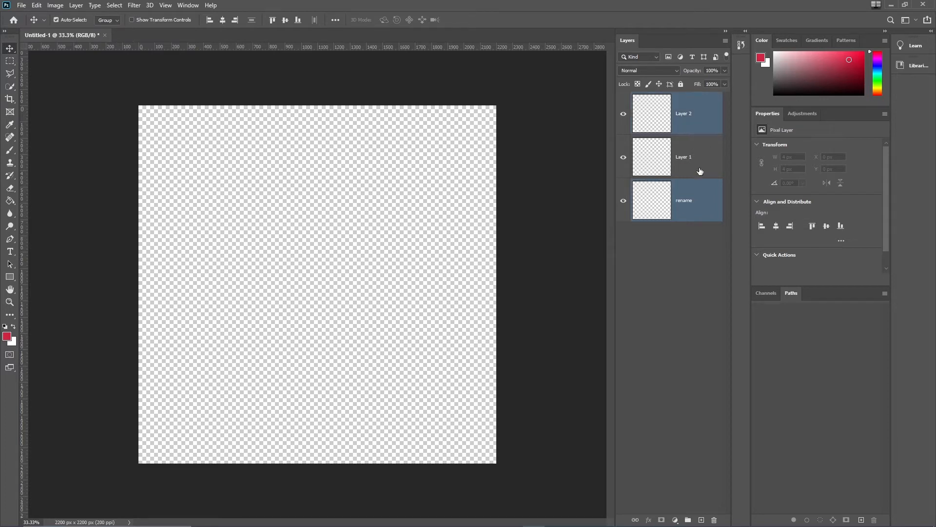
left_click(700, 210)
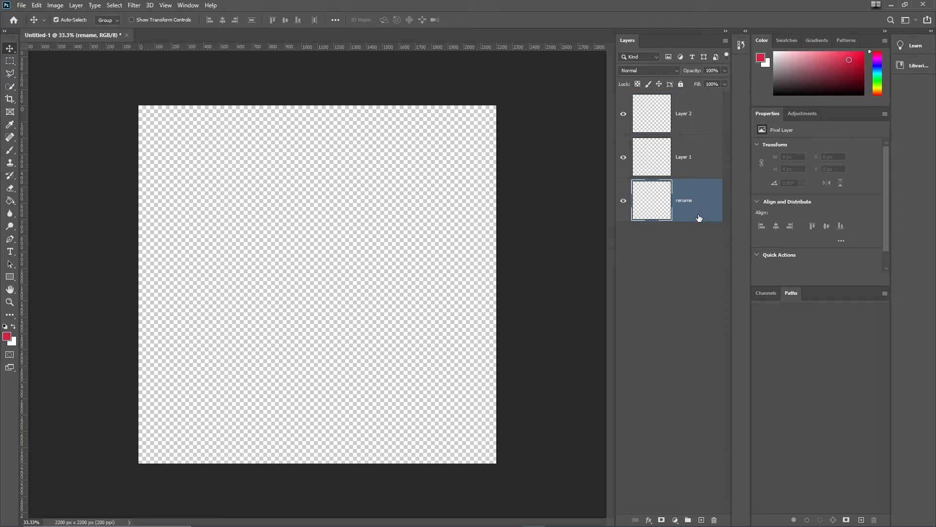
left_click(704, 112, "shift")
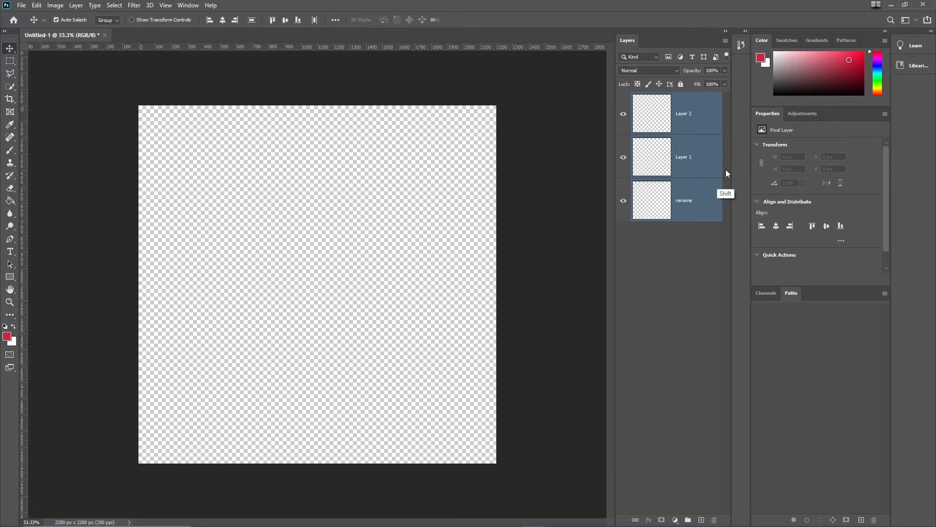
left_click(689, 247)
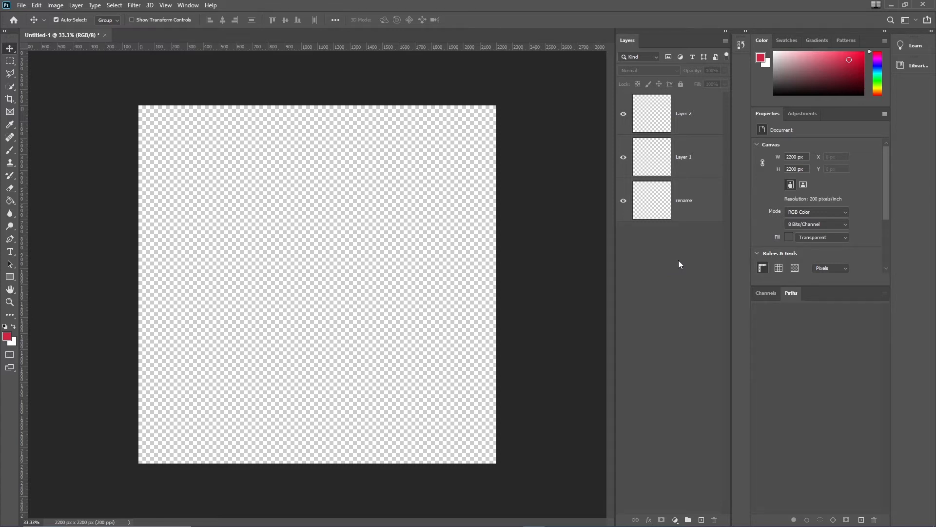
Step: Select Layer 2 and the rename layer in turn
left_click(700, 114)
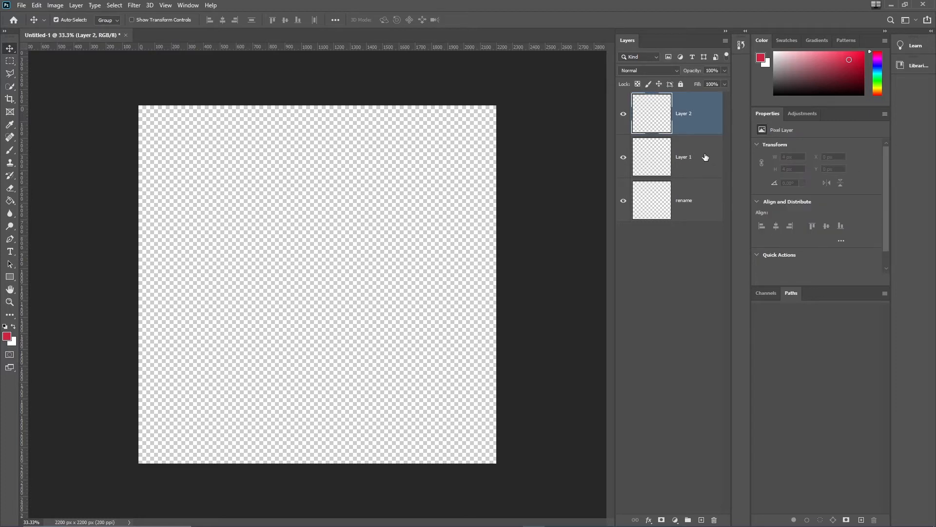
left_click(703, 200)
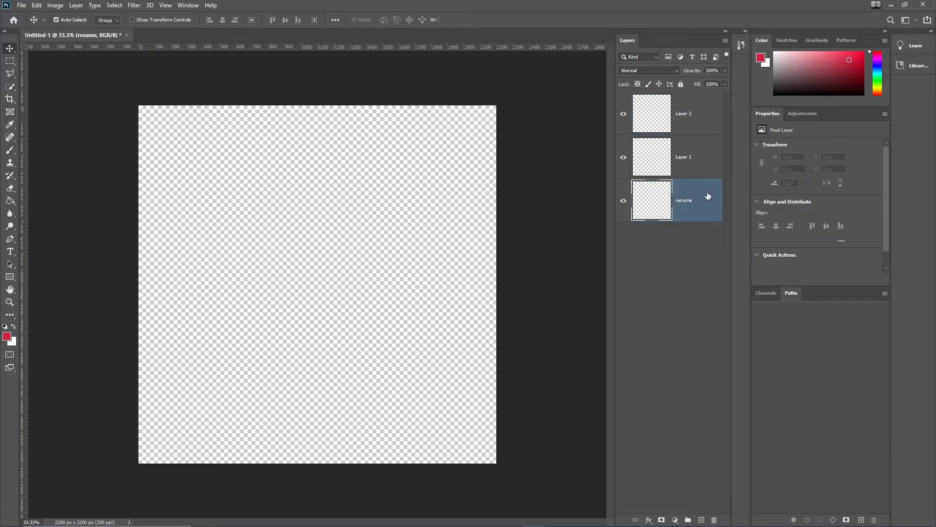
left_click_drag(708, 195, 703, 229)
Step: Delete Layer 2 by moving it to the layer trash
left_click(704, 115)
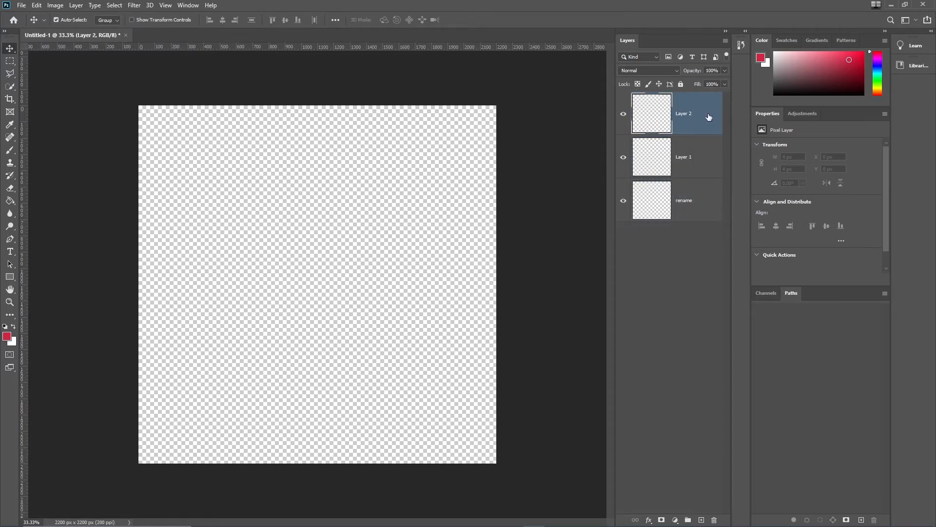
right_click(707, 119)
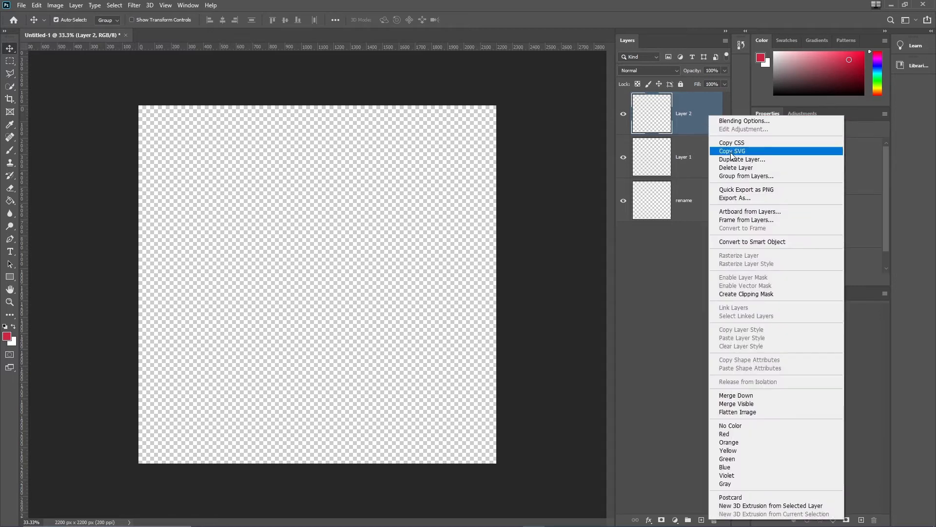
left_click(692, 125)
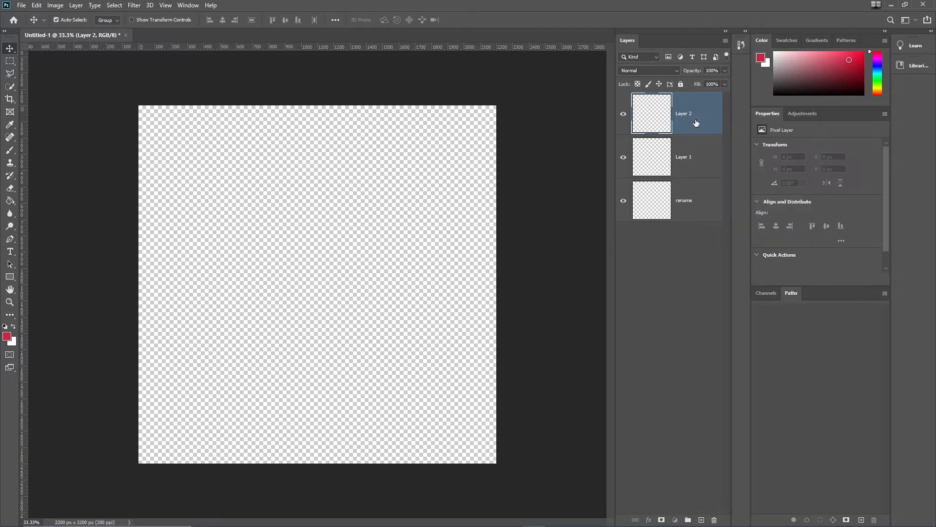
left_click_drag(708, 125, 715, 519)
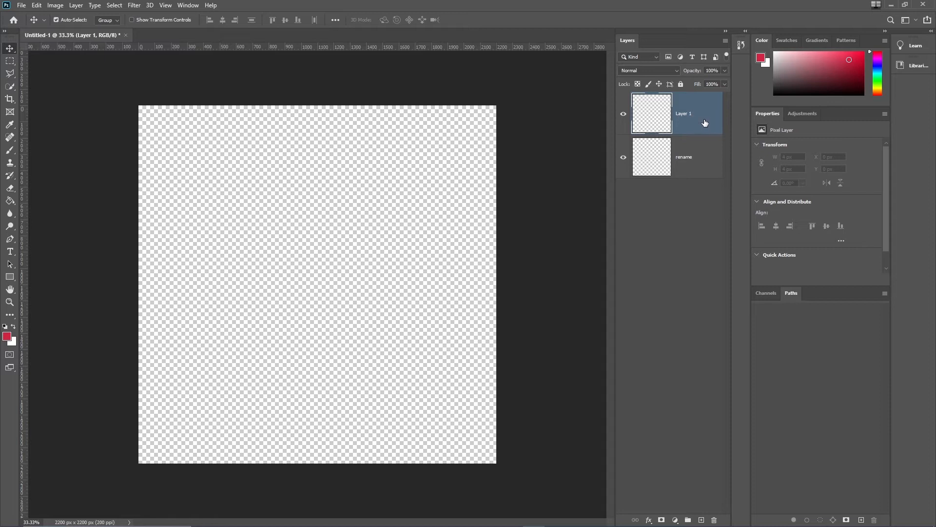
Step: Paint a red brush stroke across the upper part of the canvas on the rename layer
left_click(705, 155)
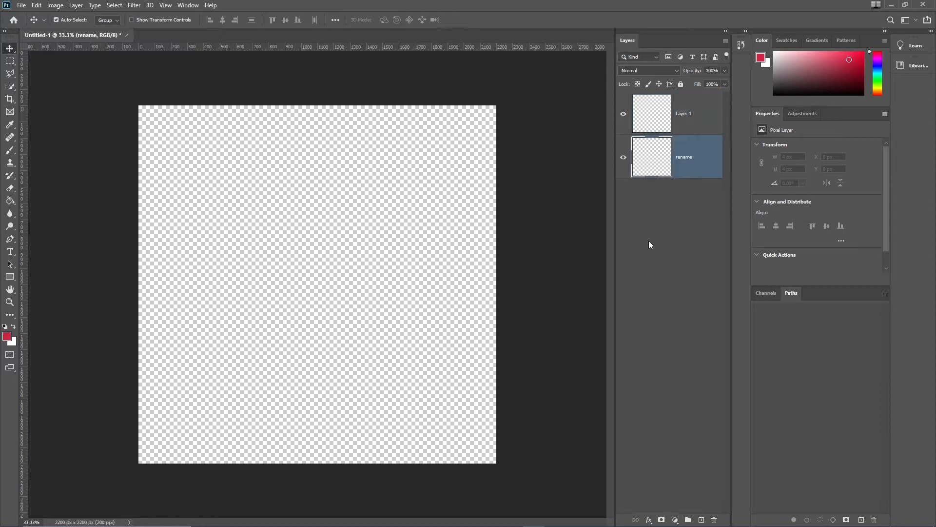
left_click(10, 150)
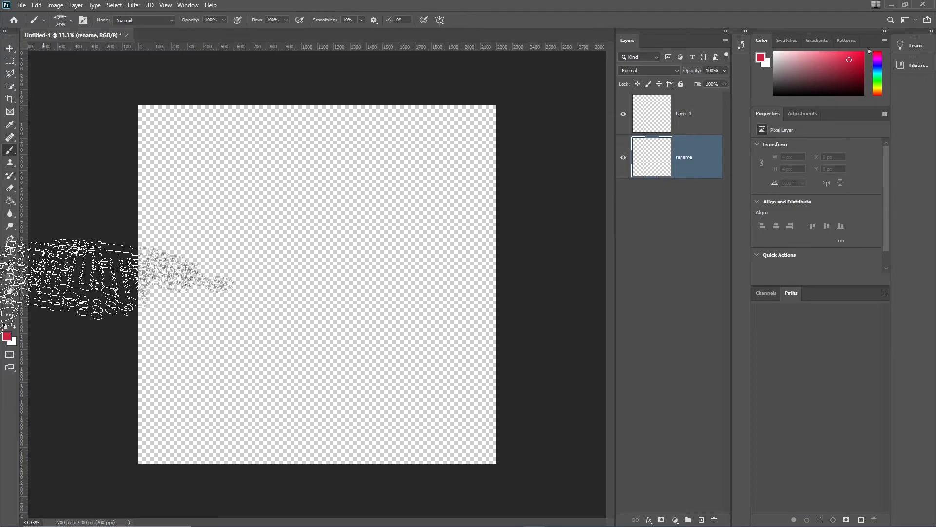
left_click(320, 220)
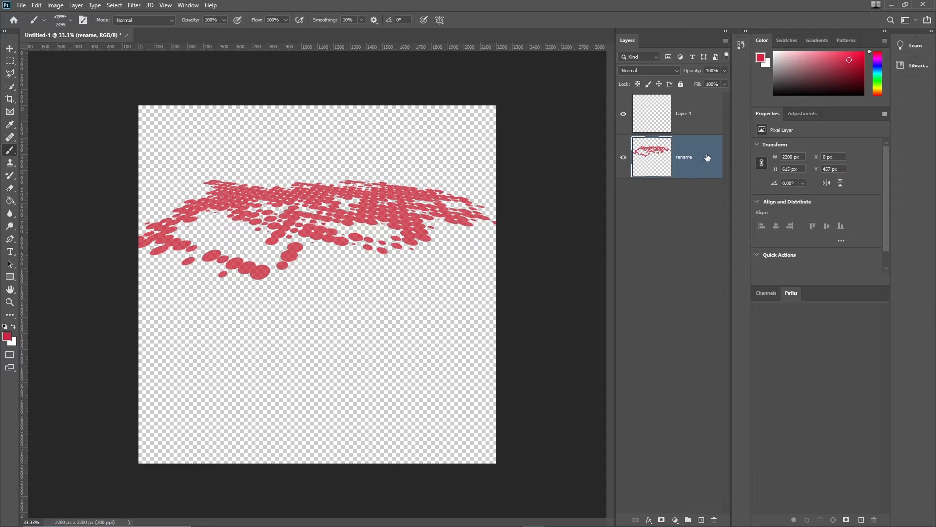
Step: Duplicate the rename layer as rename copy, then delete the copy
right_click(707, 157)
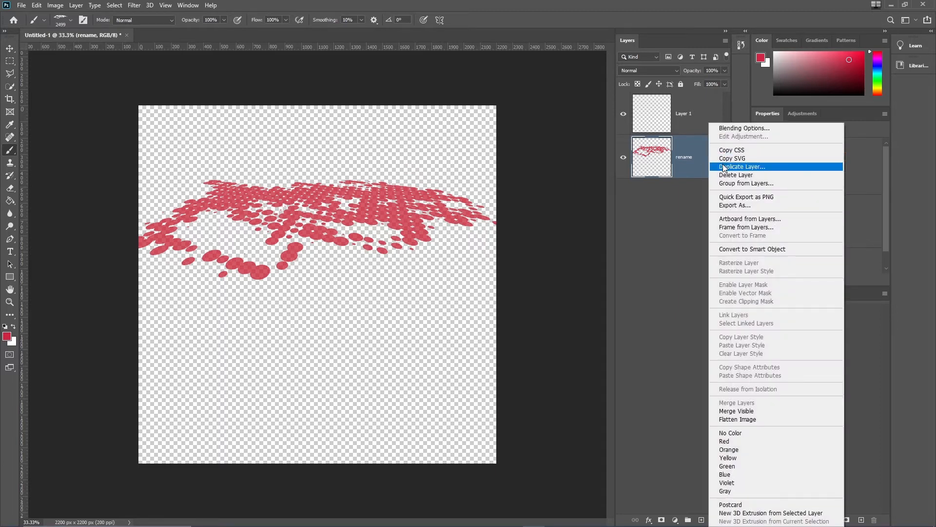
left_click(724, 167)
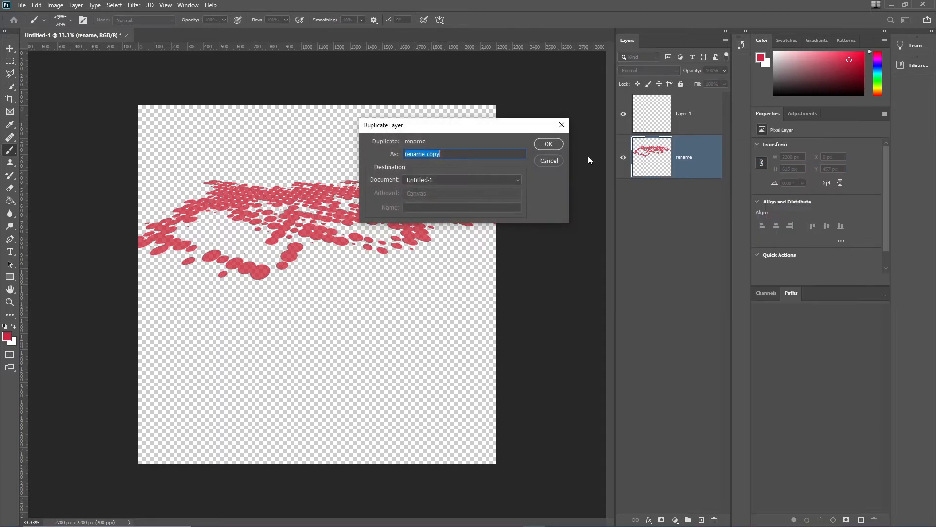
left_click(551, 144)
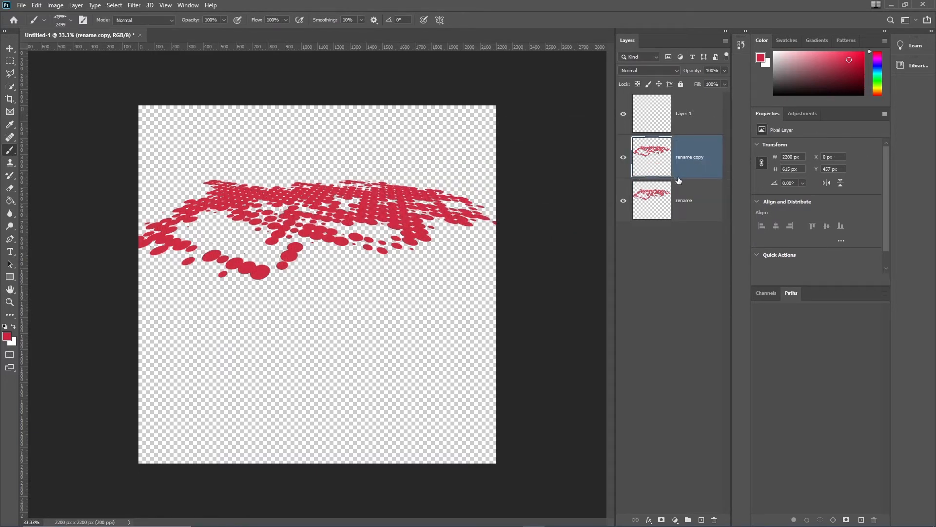
left_click_drag(702, 168, 715, 518)
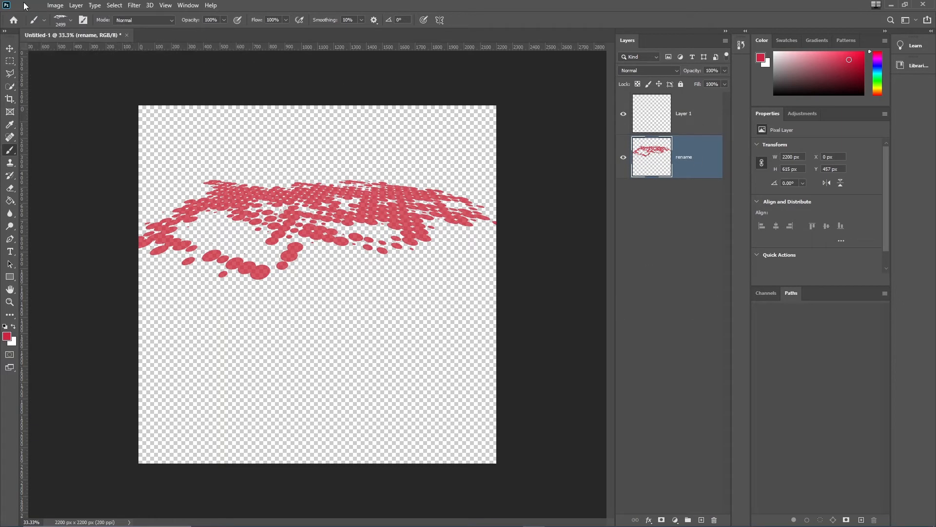
Step: Duplicate the rename layer once more and delete the resulting copy
left_click(76, 6)
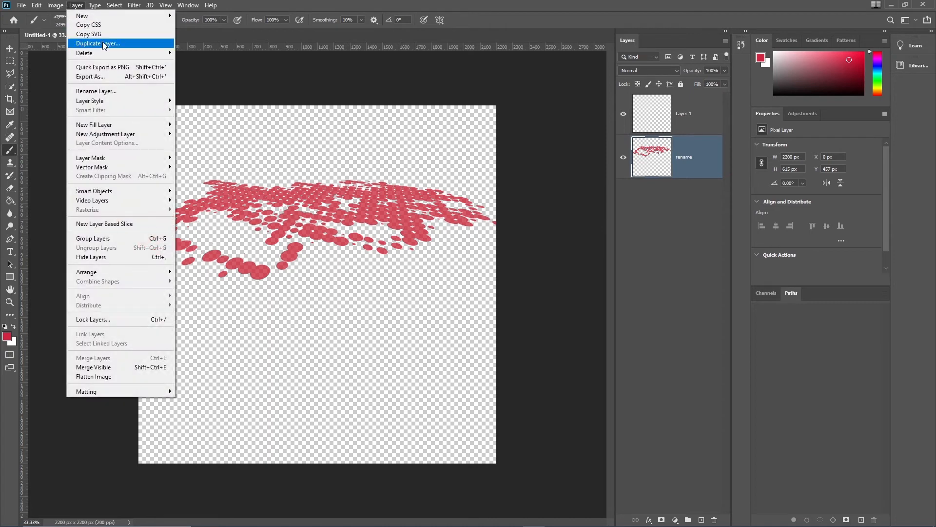
left_click(685, 214)
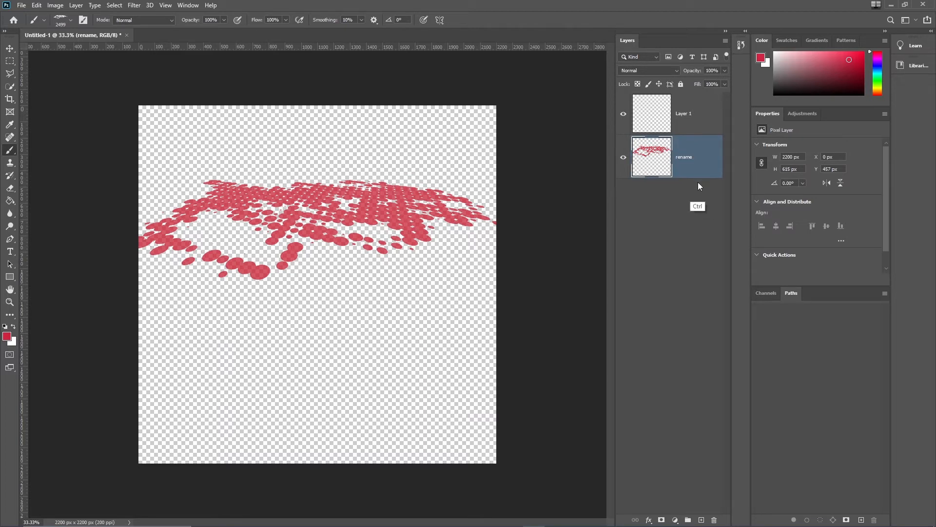
key("ctrl+j")
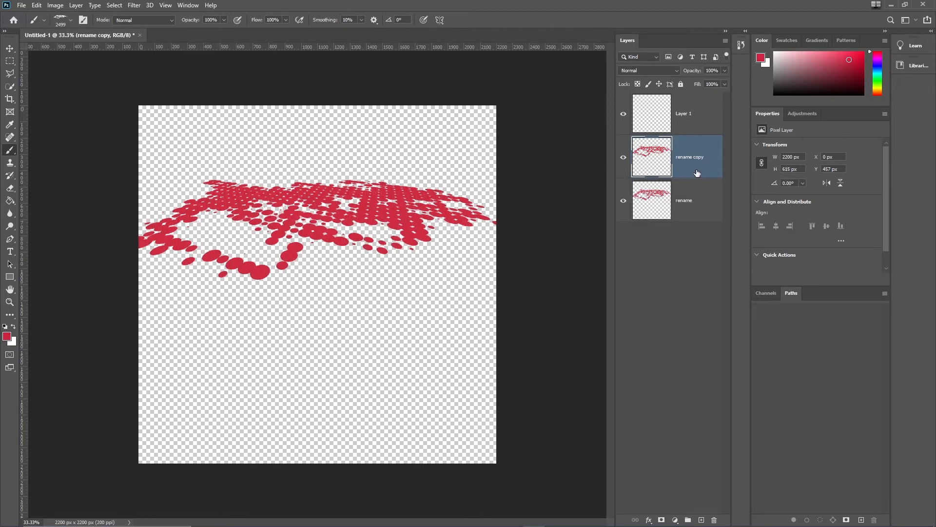
left_click_drag(698, 173, 713, 517)
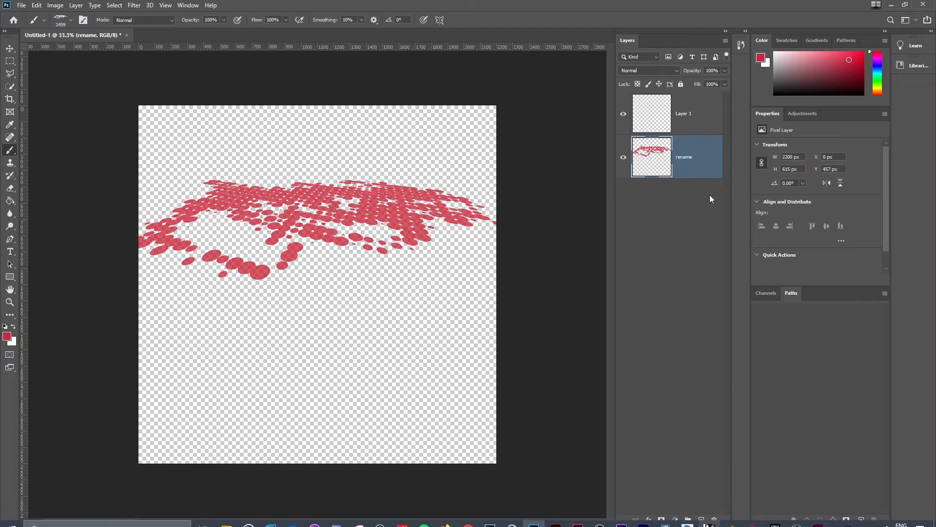
Step: Select Layer 1 and set the foreground colour to a teal of 387c86
left_click(702, 115)
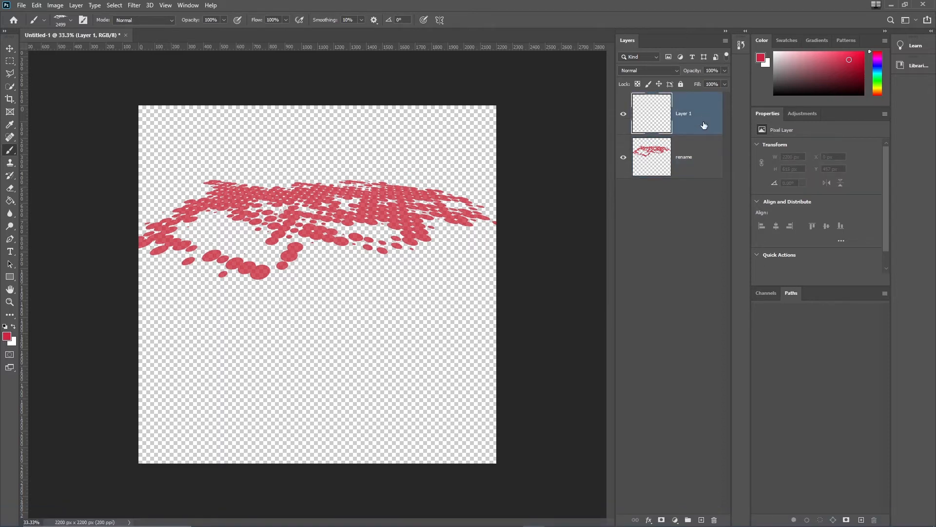
left_click(8, 337)
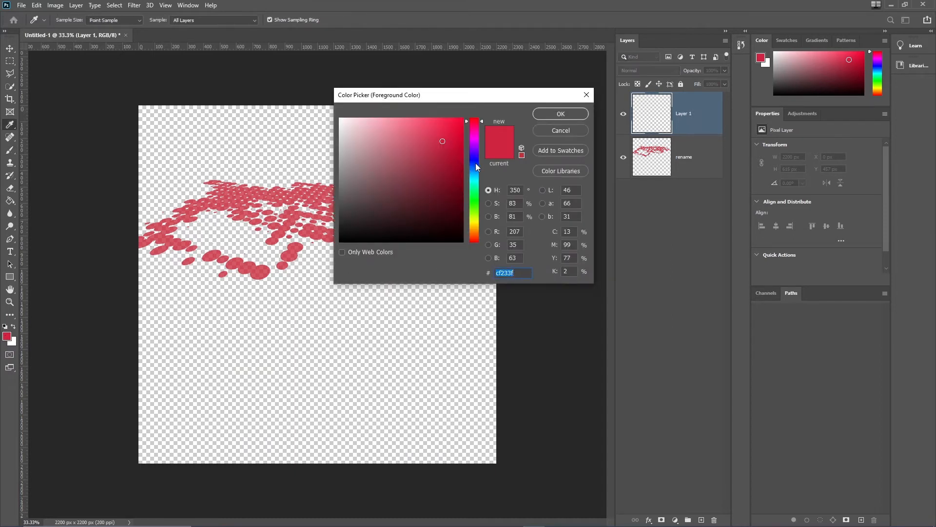
left_click(475, 164)
mouse_move(434, 155)
left_mouse_down()
mouse_move(394, 152)
mouse_move(412, 174)
mouse_move(384, 179)
mouse_move(412, 176)
left_mouse_up()
mouse_move(481, 165)
left_mouse_down()
mouse_move(477, 180)
mouse_move(478, 126)
mouse_move(477, 197)
mouse_move(480, 178)
left_mouse_up()
key("b")
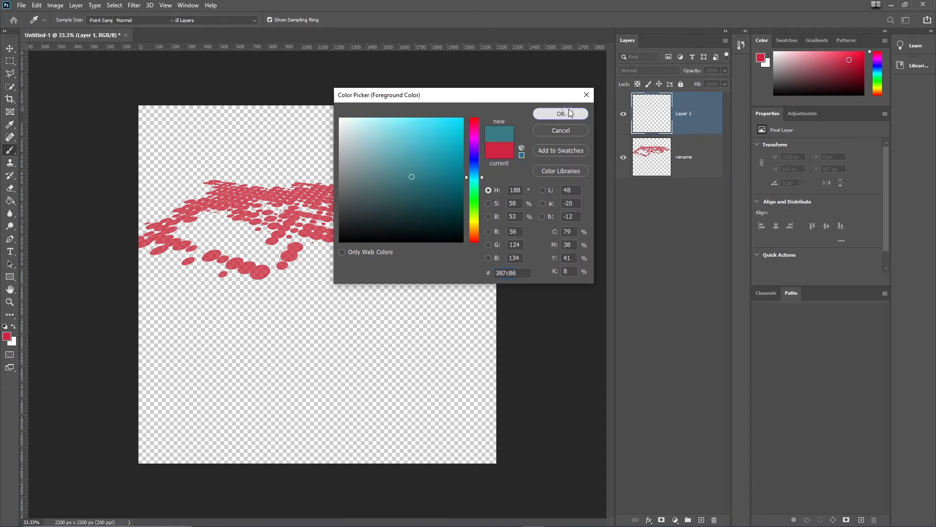
left_click(561, 113)
Step: Paint two teal brush stamps on Layer 1, one across the lower canvas and one across the upper canvas
left_click(317, 343)
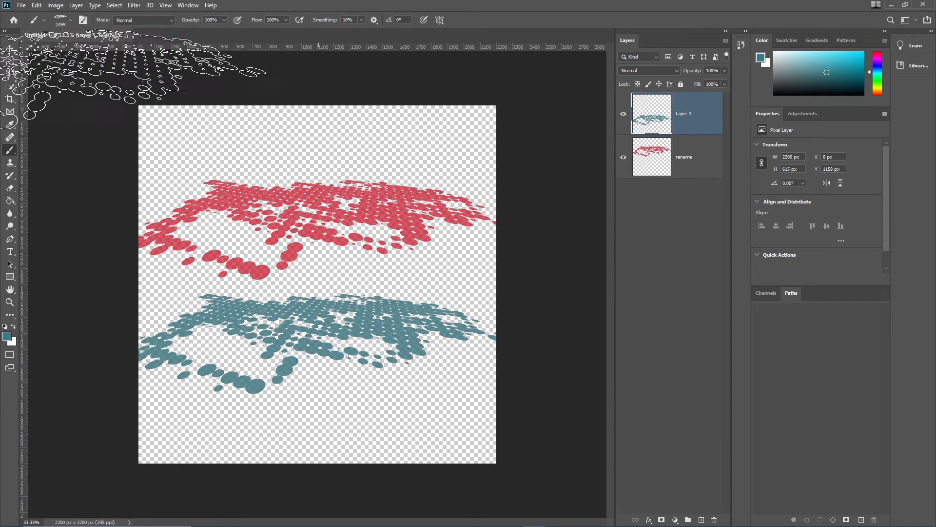
left_click(312, 185)
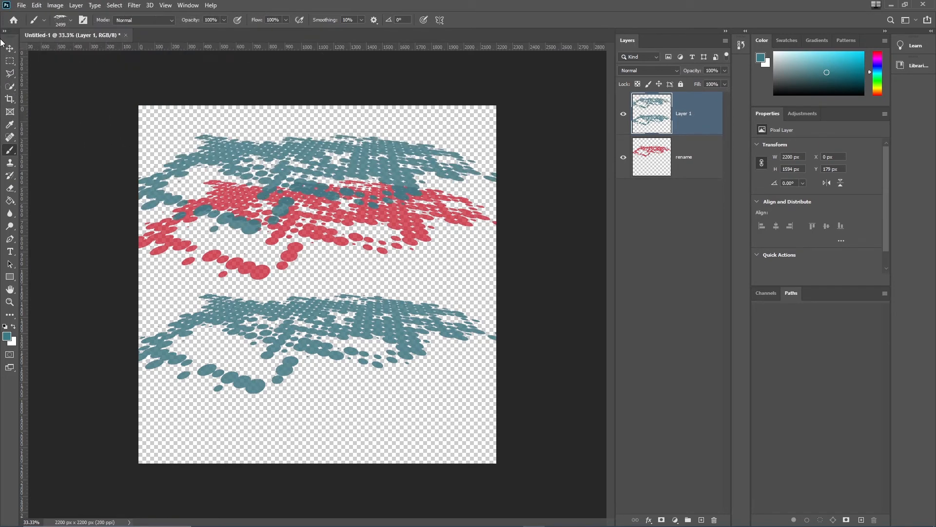
Step: Switch the Move tool's auto-select to Layer and drag Layer 1's strokes down to overlap the red strokes
key("v")
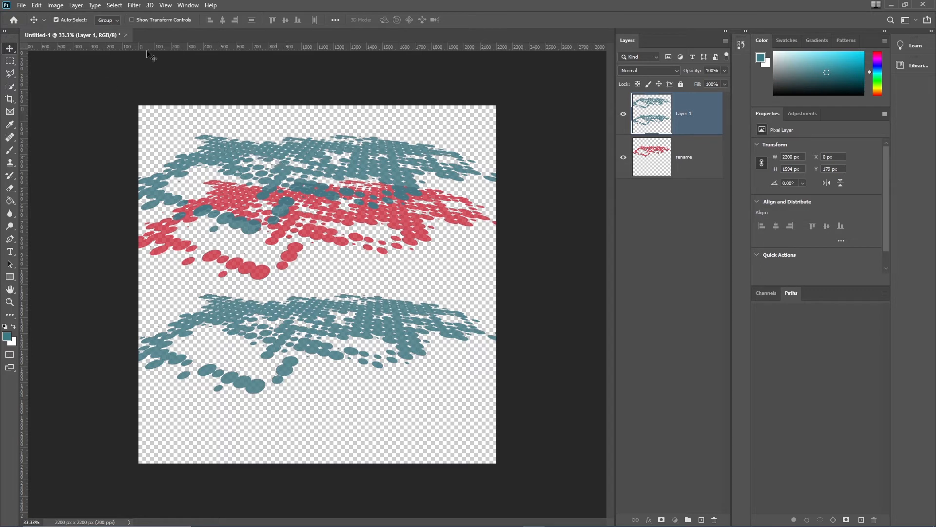
left_click(109, 21)
left_click(108, 20)
left_click(112, 25)
left_click(111, 23)
left_click(108, 36)
left_click_drag(294, 155, 297, 209)
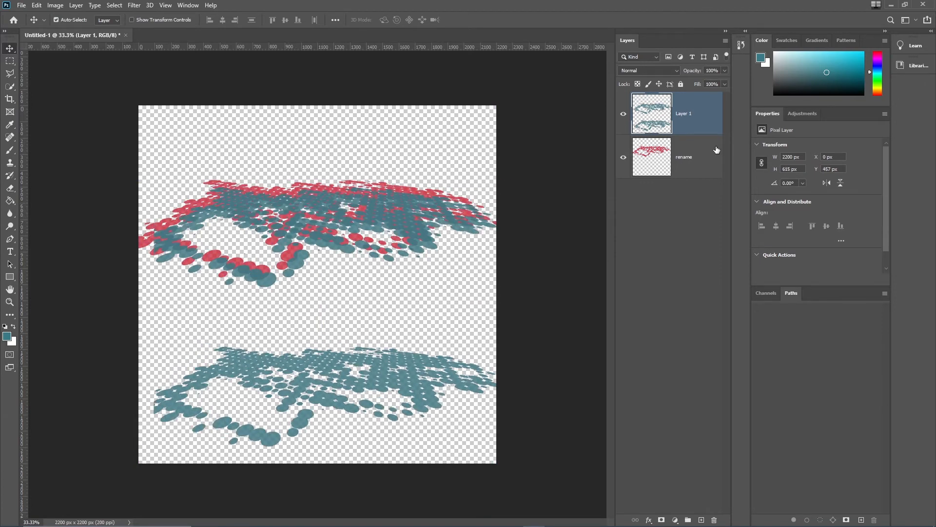
Step: Move the rename layer above Layer 1 in the stack and duplicate Layer 1 three times
left_click_drag(720, 153, 708, 108)
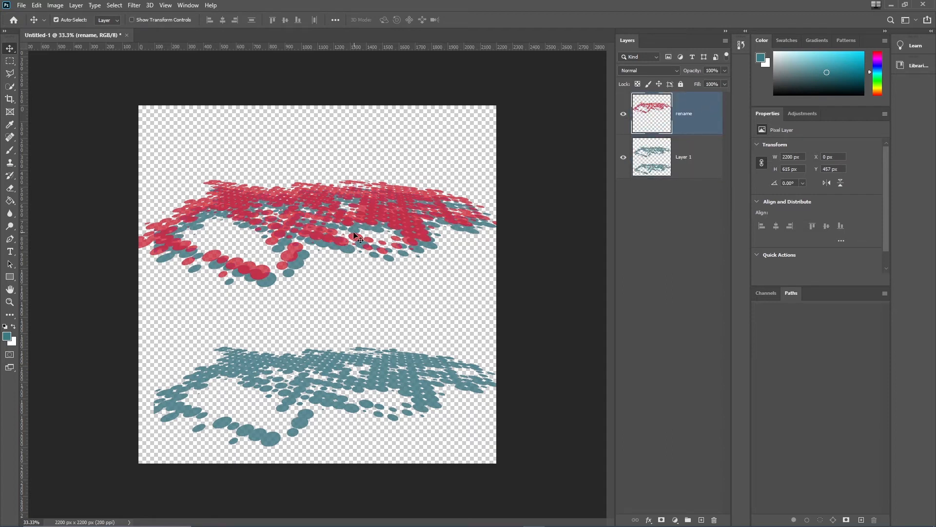
left_click(711, 169)
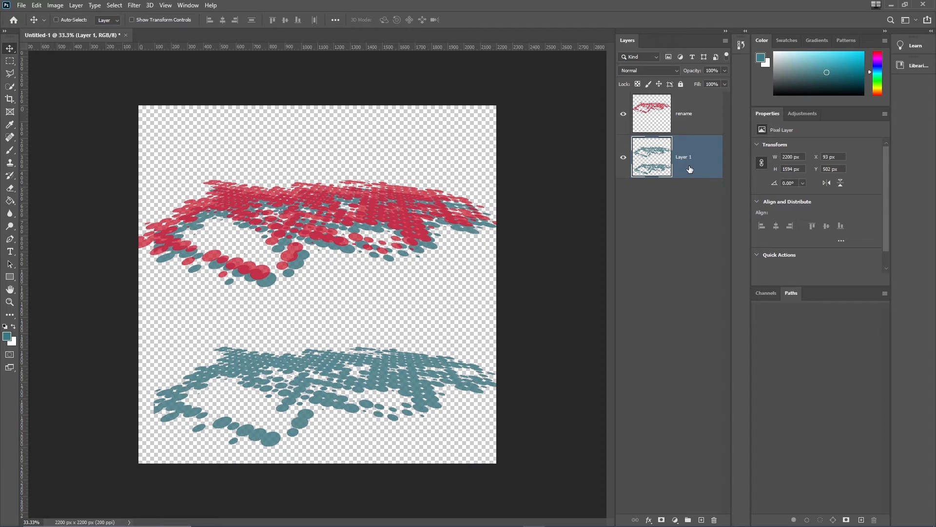
key("ctrl+j")
key("ctrl+j")
key("ctrl+j")
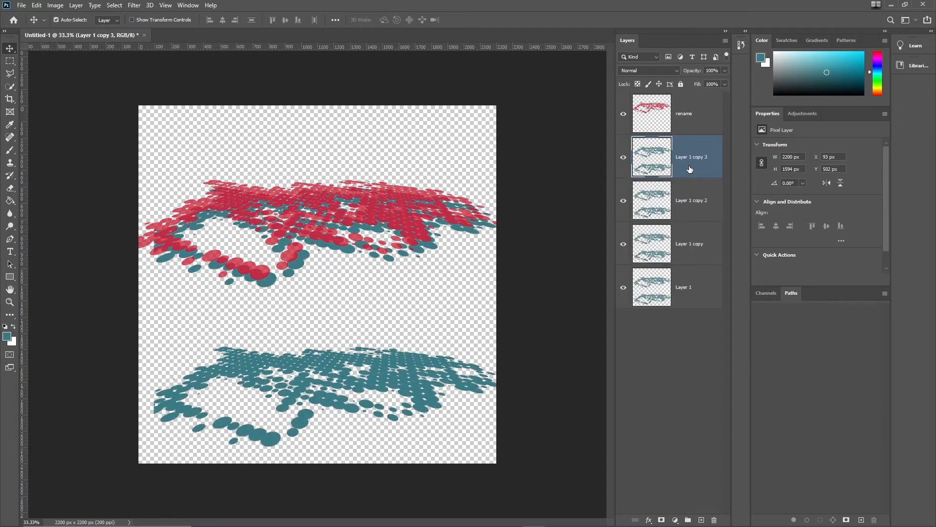
Step: Select Layer 1 and its three copies and put them into a new layer group
left_click(699, 282, "shift")
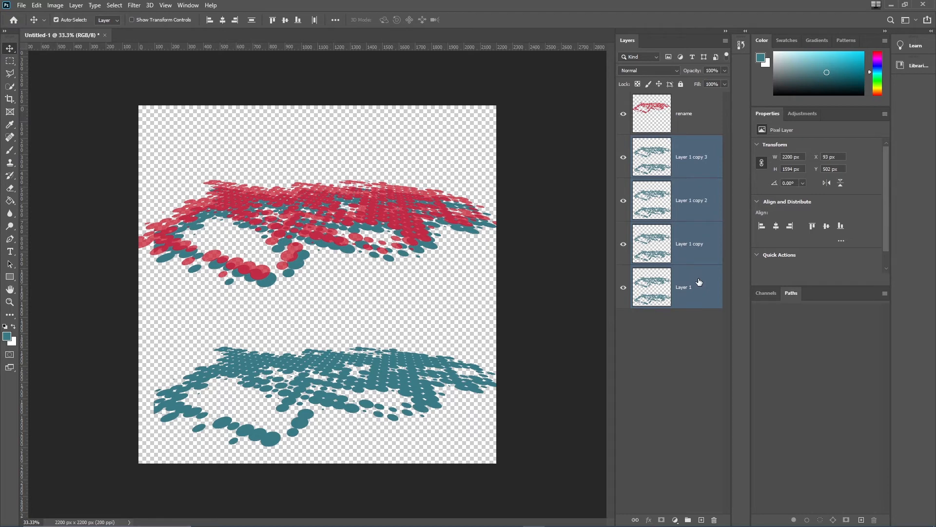
left_click(699, 282)
left_click(695, 174, "shift")
left_click(688, 520)
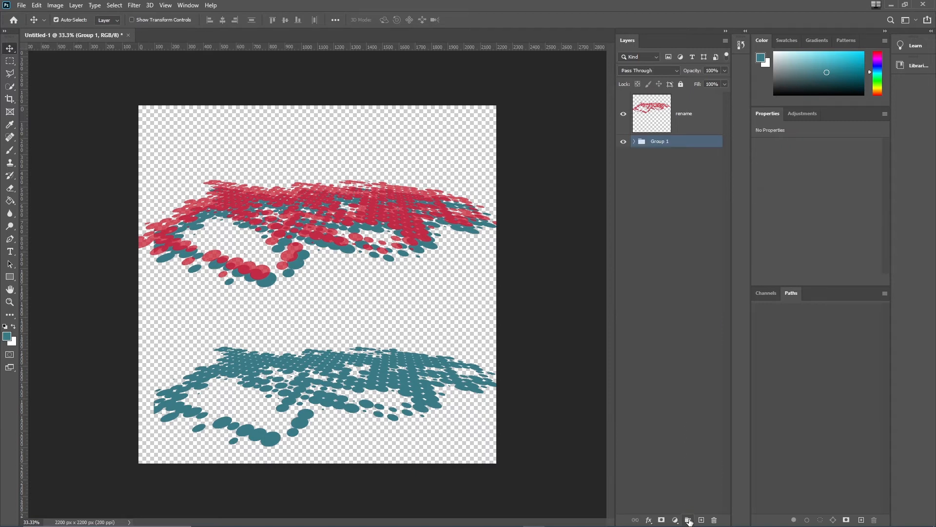
Step: Rename the new group to grn/blues
double_click(664, 143)
type("c")
key("Return")
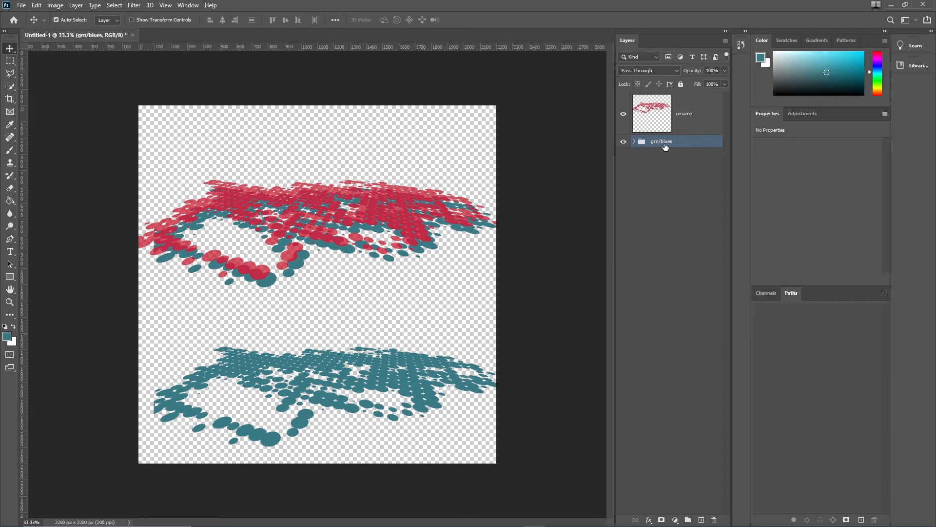
Step: Move the grn/blues group above the rename layer, expanding and collapsing it to check its contents
left_click(634, 141)
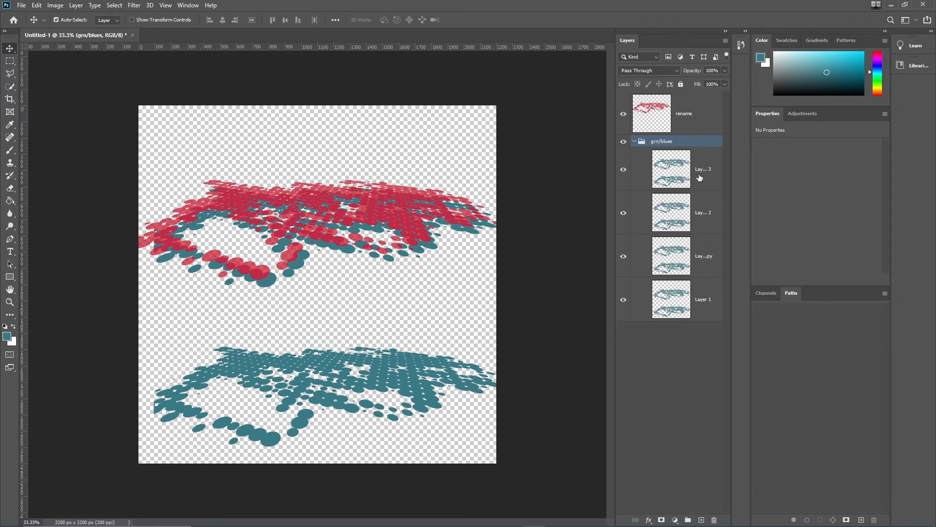
left_click(634, 142)
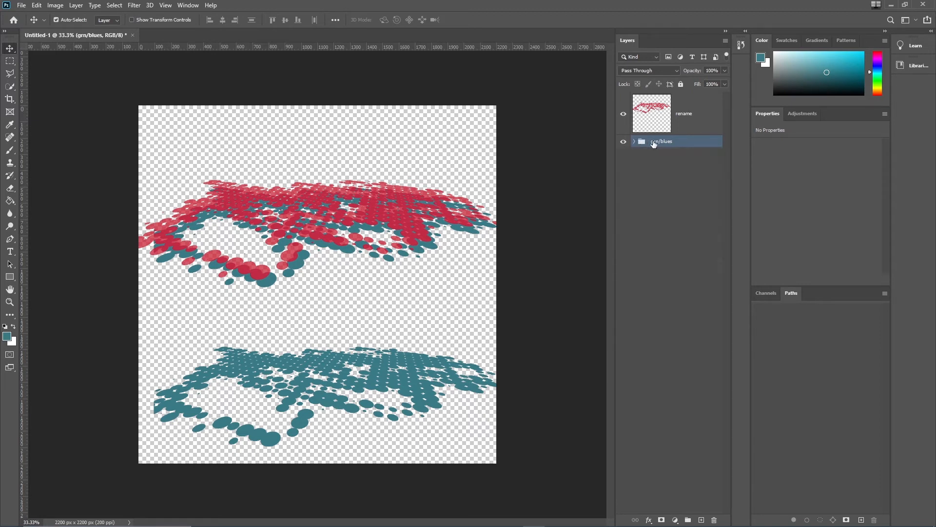
left_click_drag(644, 142, 654, 97)
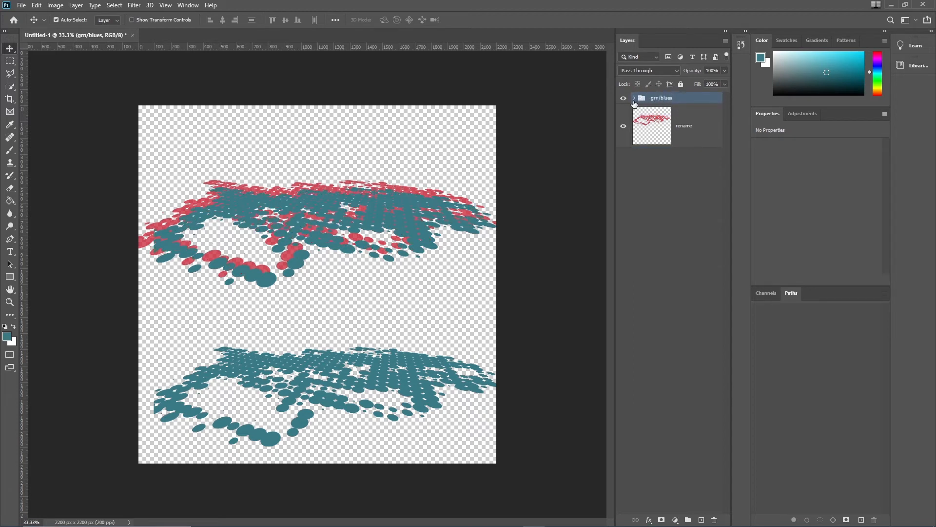
left_click(635, 98)
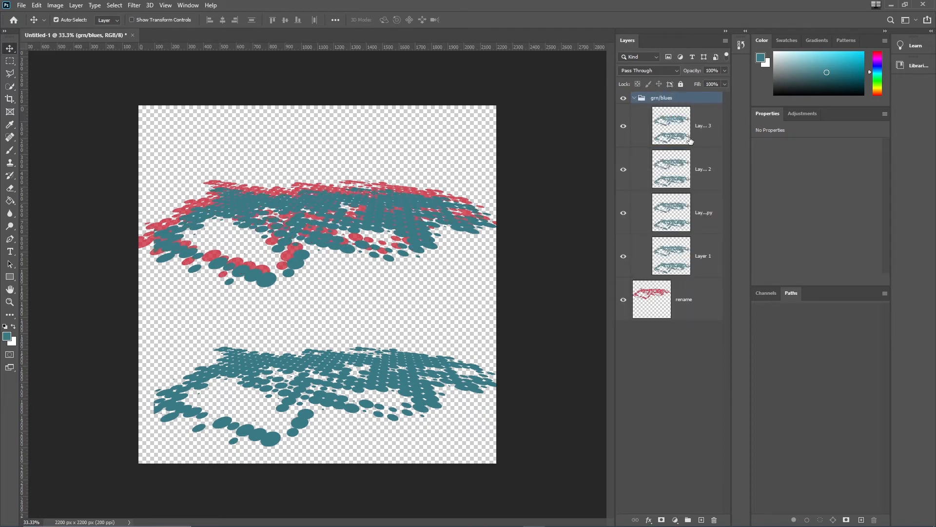
left_click(634, 99)
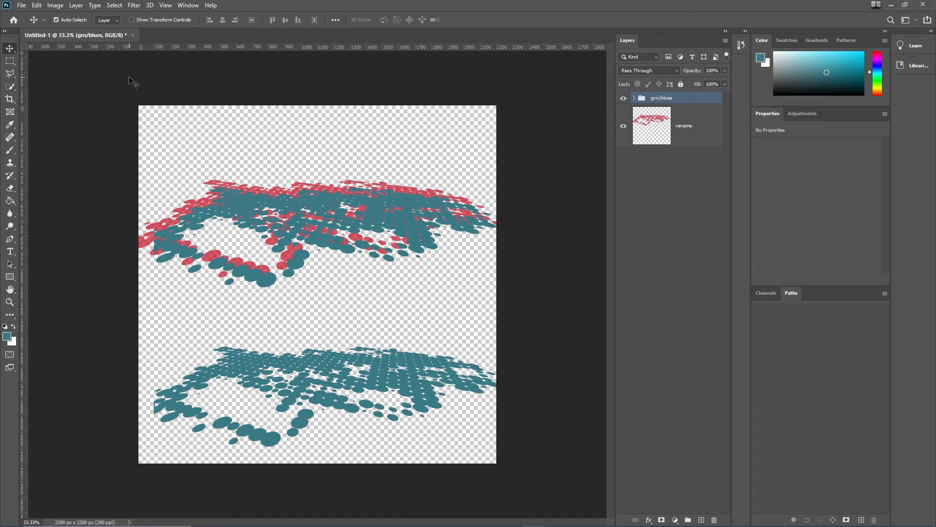
left_click(635, 98)
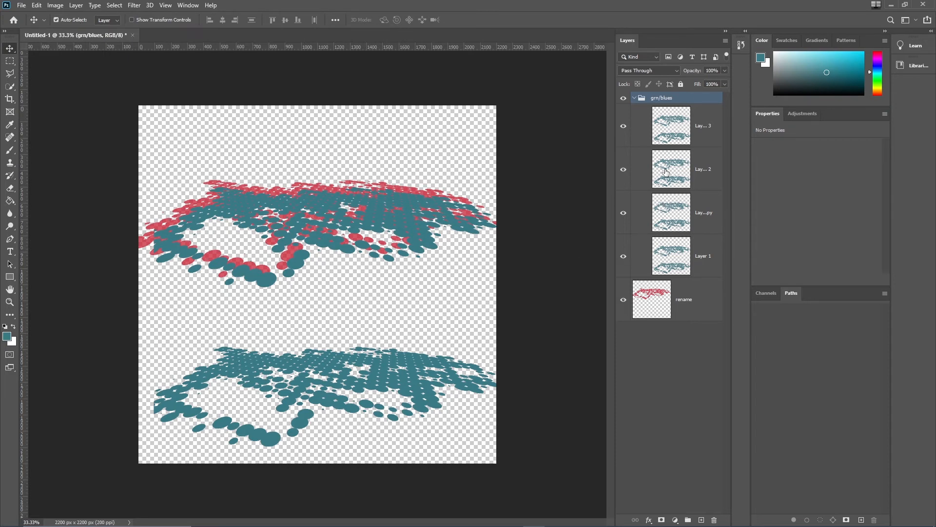
Step: Select Layer 1 copy 2 and nudge it upward in small steps to a Y position of 256 px
left_click(705, 188)
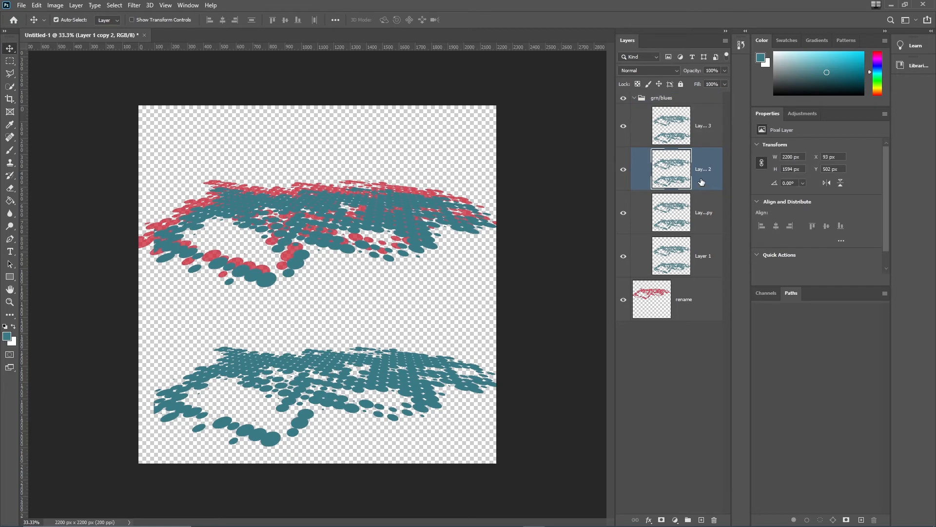
key("Up")
key("Up")
key("Up")
key("Up")
key("Up")
key("Up")
key("Up")
key("Up")
key("Up")
key("Up")
key("Up")
key("Up")
key("Up")
key("Up")
key("Up")
key("Up")
key("Up")
key("Up")
key("Up")
key("Up")
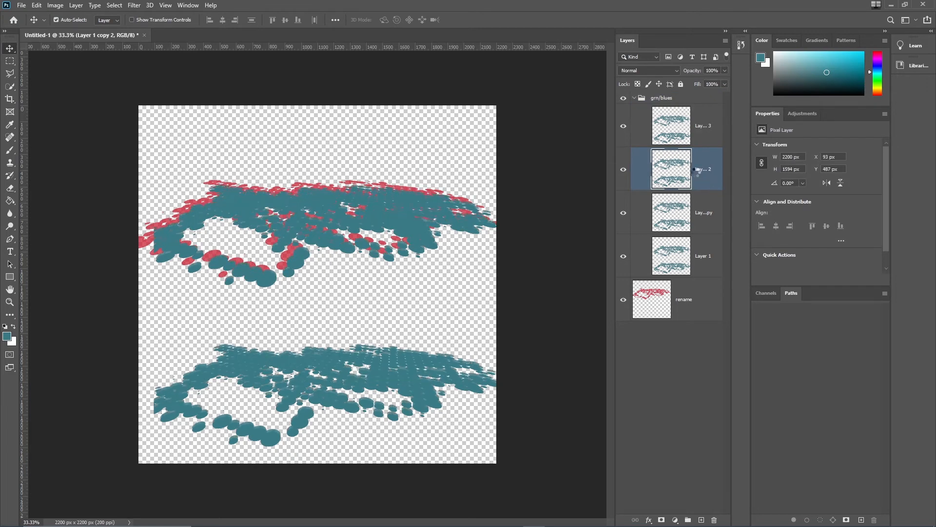
key("Up")
key("Up")
key("Up")
key("Up")
key("Up")
key("Up")
key("Up")
key("Up")
key("Up")
key("Up")
key("Up")
key("Up")
key("Up")
key("Up")
key("Up")
key("Up")
key("Up")
key("Up")
key("Up")
key("Up")
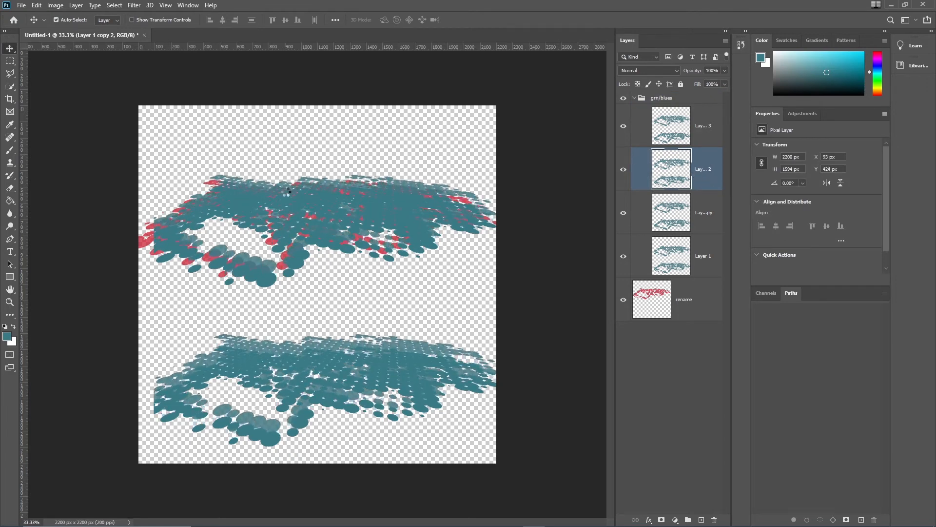
key("Up")
key("Up")
key("Up")
key("Up")
key("Up")
key("Up")
key("Up")
key("Up")
key("Up")
key("Up")
key("Up")
key("Up")
key("Up")
key("Up")
key("Up")
key("Up")
key("Up")
key("Up")
key("Up")
key("Up")
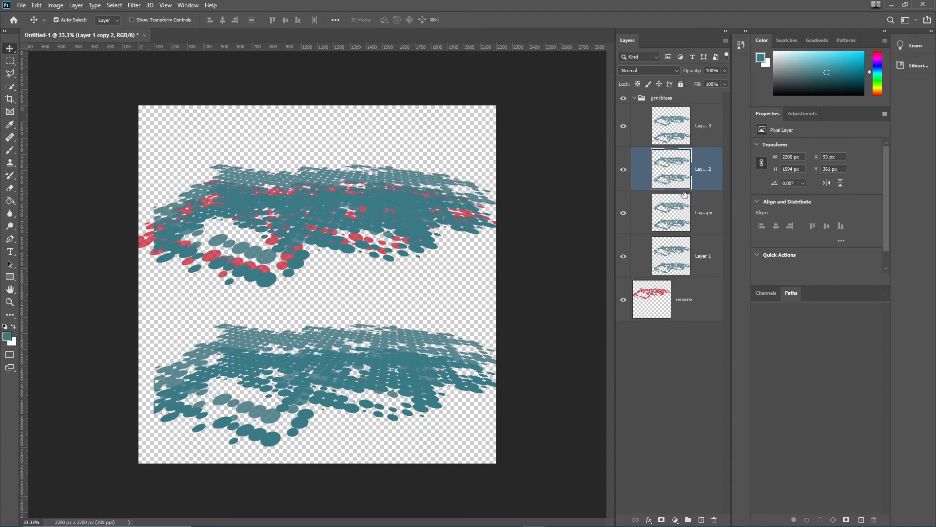
key("Up")
key("Up")
key("Up")
key("Up")
key("Up")
key("Up")
key("Up")
key("Up")
key("Up")
key("Up")
key("Up")
key("Up")
key("Up")
key("Up")
key("Up")
key("Up")
key("Up")
key("Up")
key("Up")
key("Up")
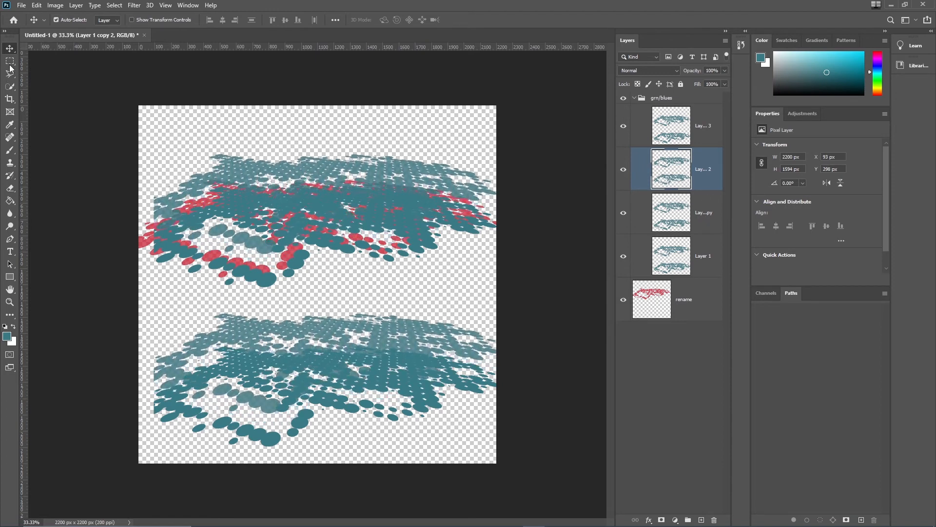
key("Up")
key("Up")
key("Up")
key("Up")
key("Up")
key("Up")
key("Up")
key("Up")
key("Up")
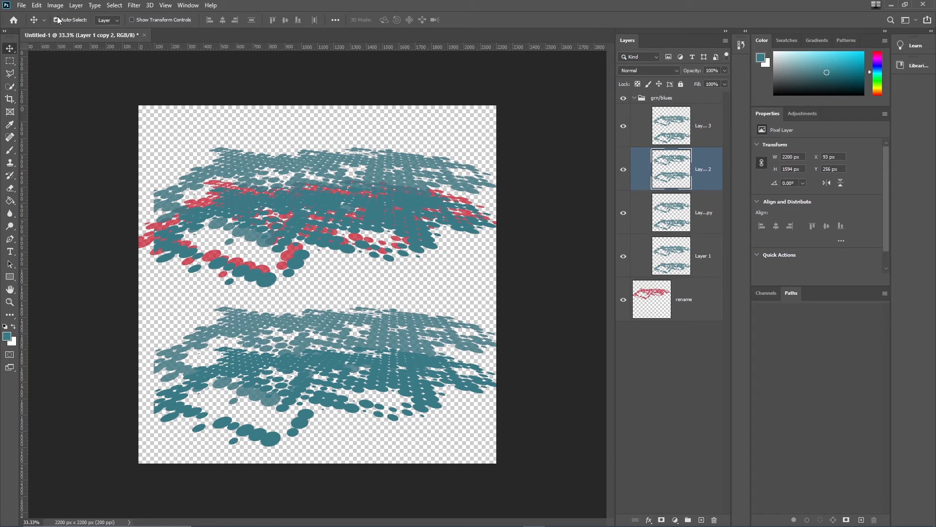
Step: Pick the rename layer from the canvas and move its red strokes lower
left_click(142, 245)
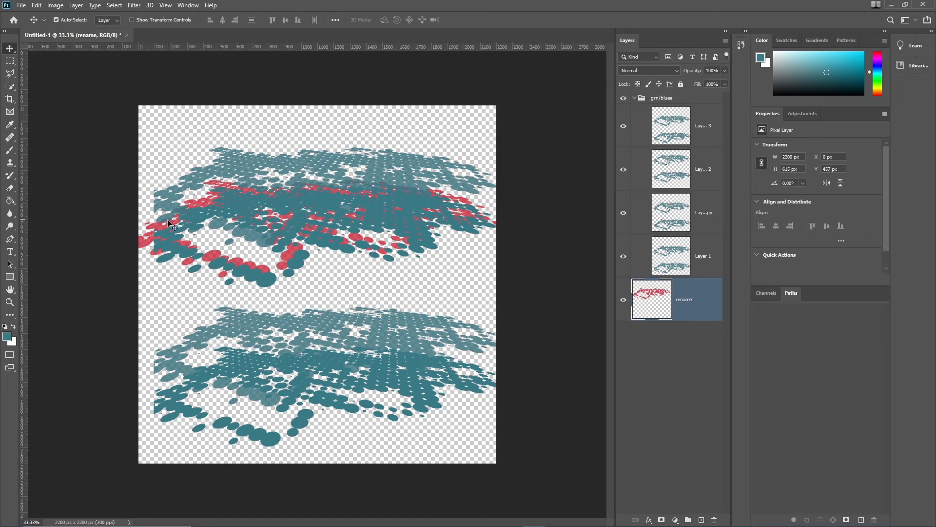
left_click_drag(142, 246, 132, 289)
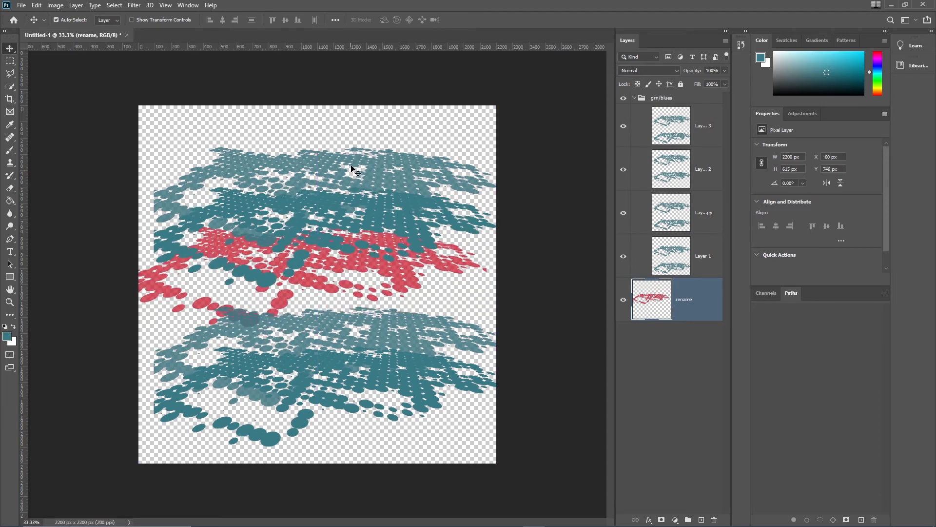
Step: Drag Layer 1 copy 2, Layer 1 copy 3 and Layer 1 copy to different positions around the canvas
left_click(390, 163)
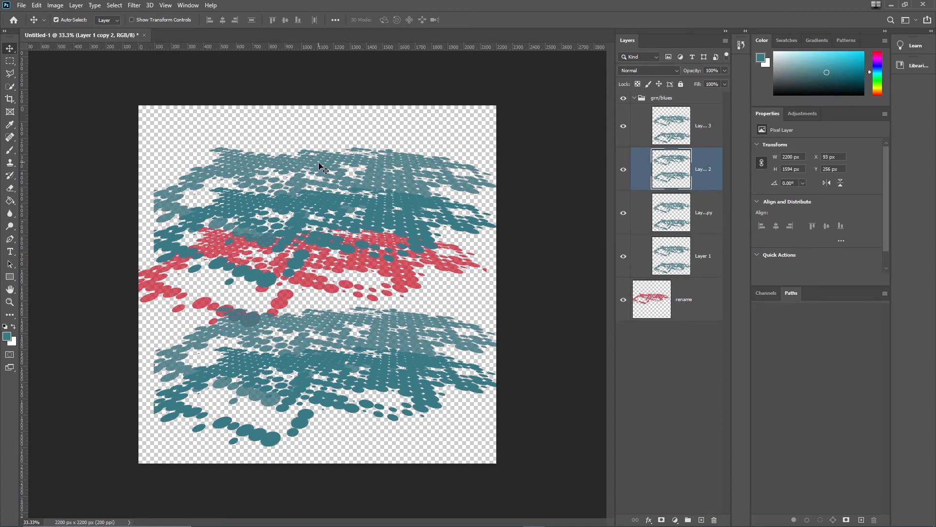
left_click_drag(349, 173, 315, 121)
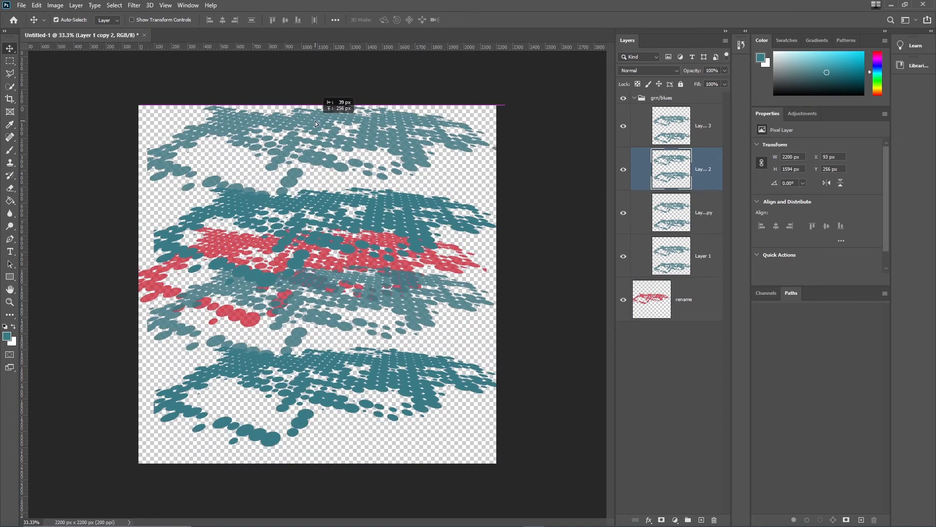
left_click_drag(385, 203, 208, 358)
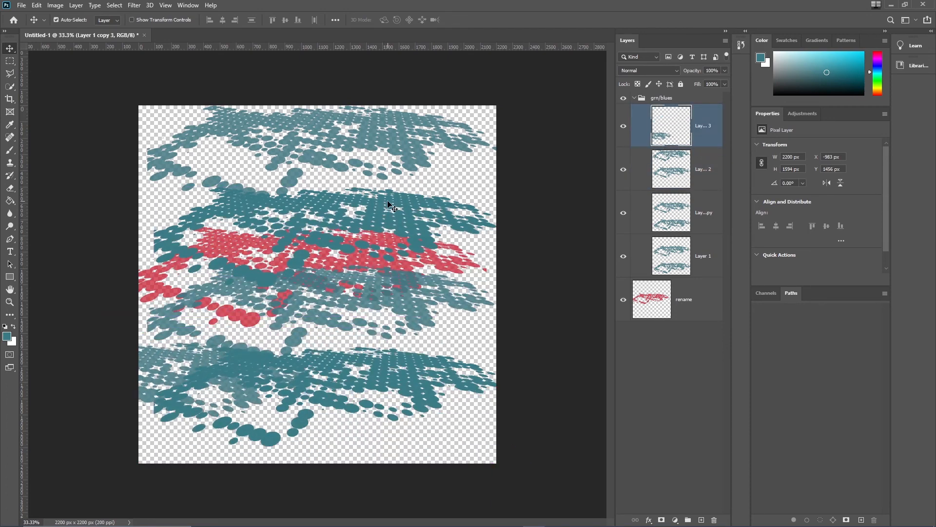
left_click_drag(394, 206, 454, 316)
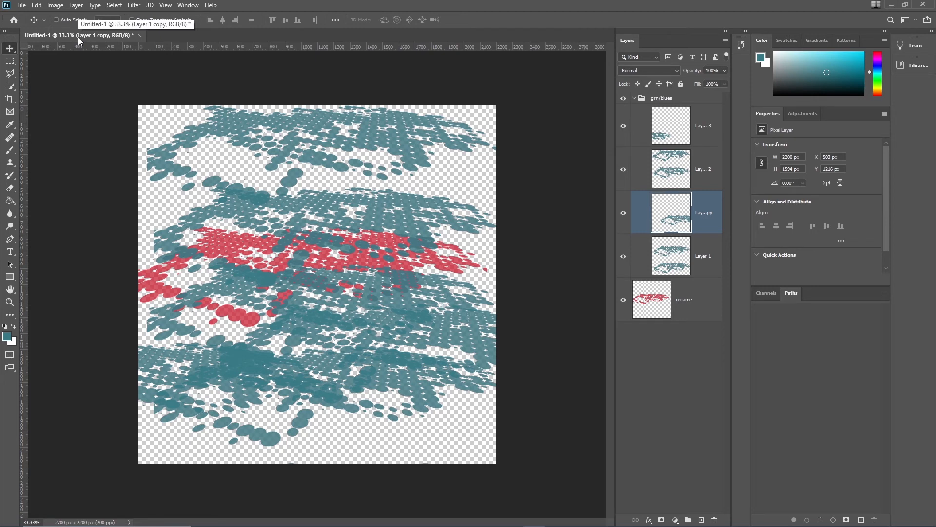
Step: Select the rename layer and reposition its red strokes slightly higher on the canvas
left_click(708, 295)
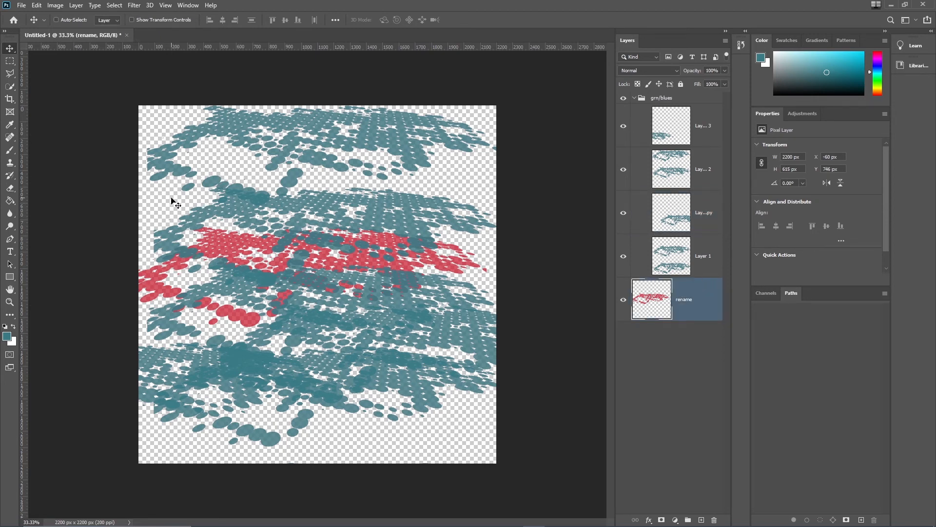
left_click_drag(171, 200, 212, 347)
left_click_drag(210, 434, 173, 271)
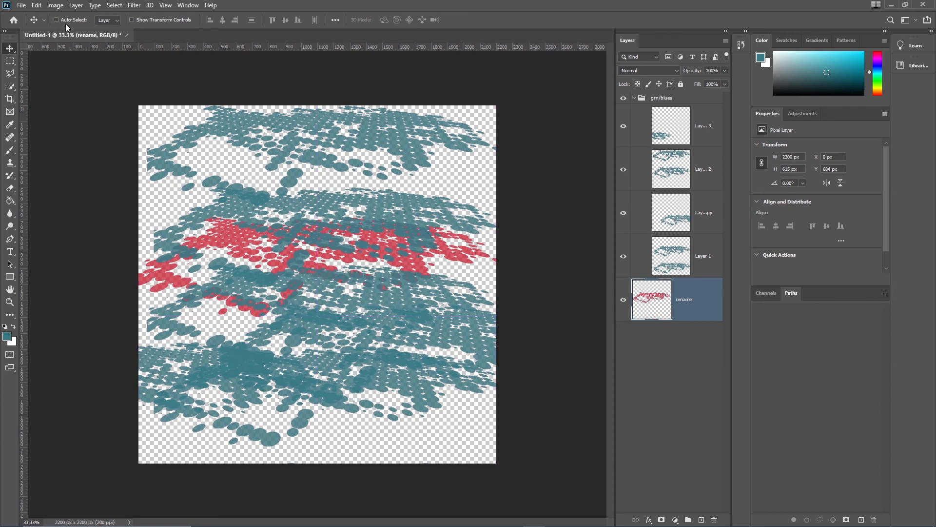
Step: Switch the Move tool's auto-select to Group, collapse grn/blues and select the group from the canvas
left_click(98, 22)
left_click(633, 98)
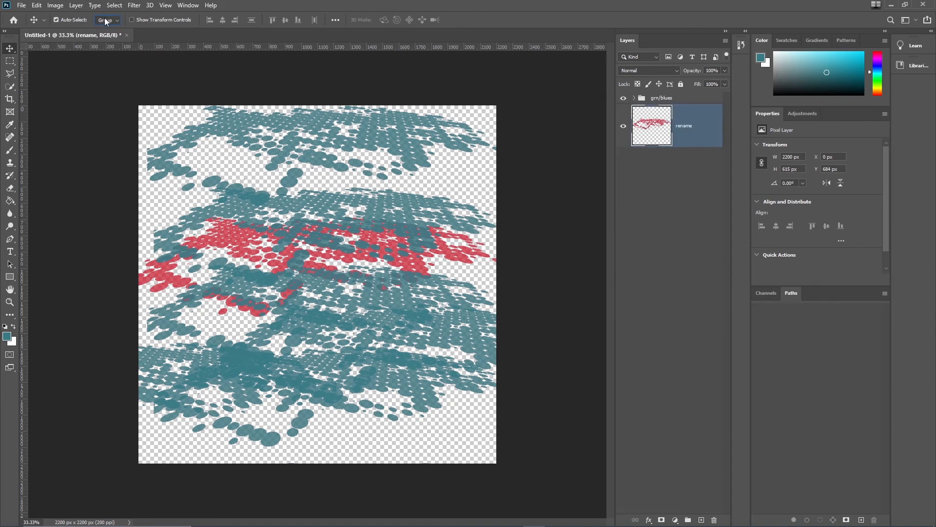
left_click(216, 131)
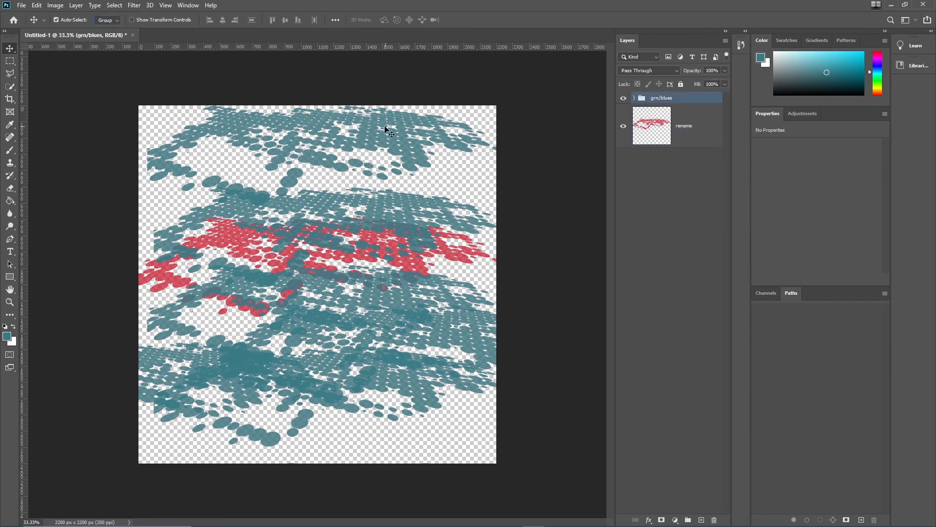
Step: Move the grn/blues group slightly down and left, then set auto-select to Layer and pick individual copies from the canvas
left_click_drag(395, 154, 373, 171)
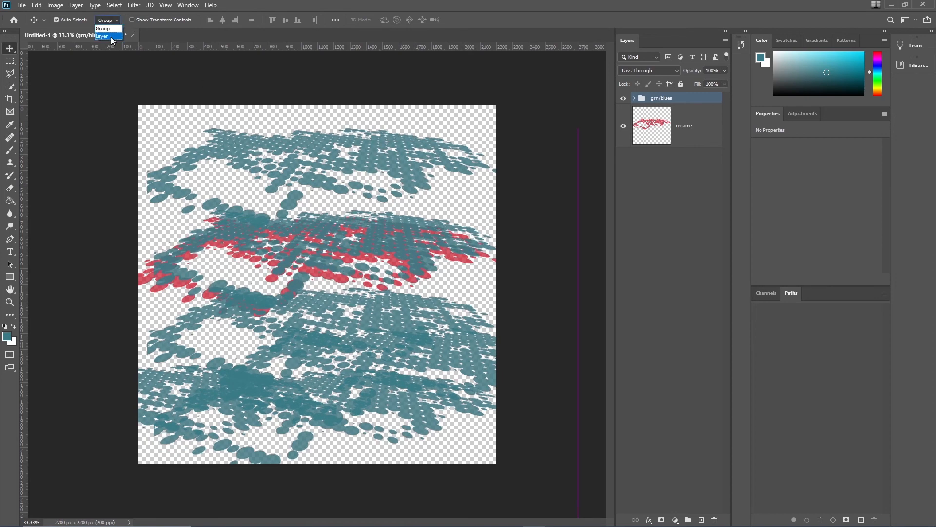
left_click(111, 37)
left_click(241, 155)
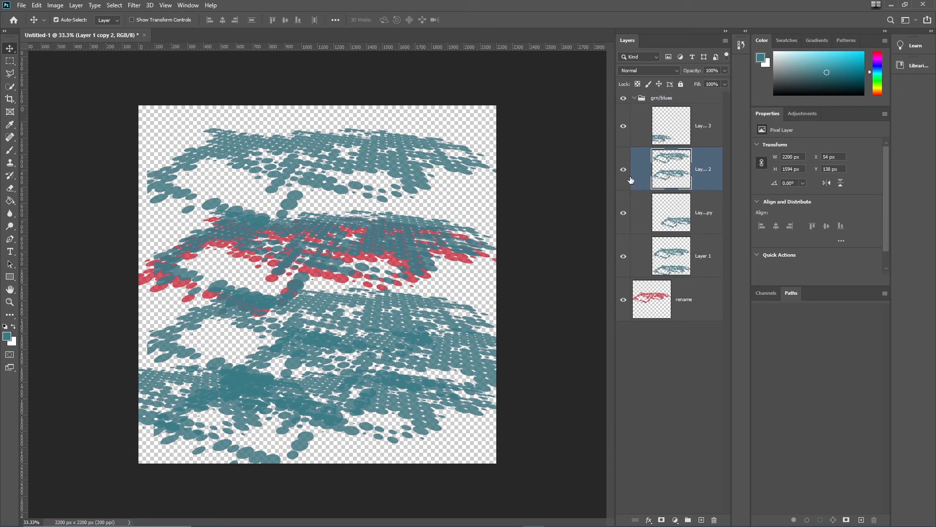
left_click(390, 257)
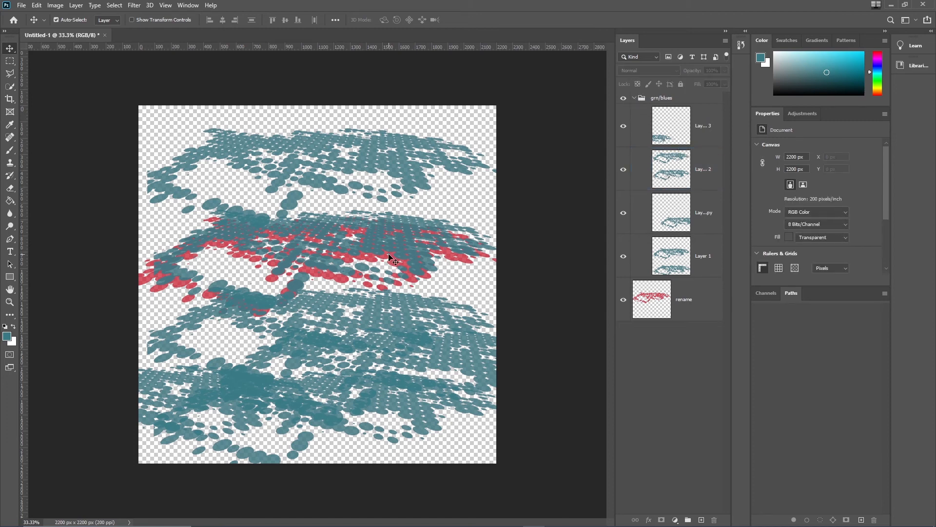
left_click(361, 311)
left_click(390, 370)
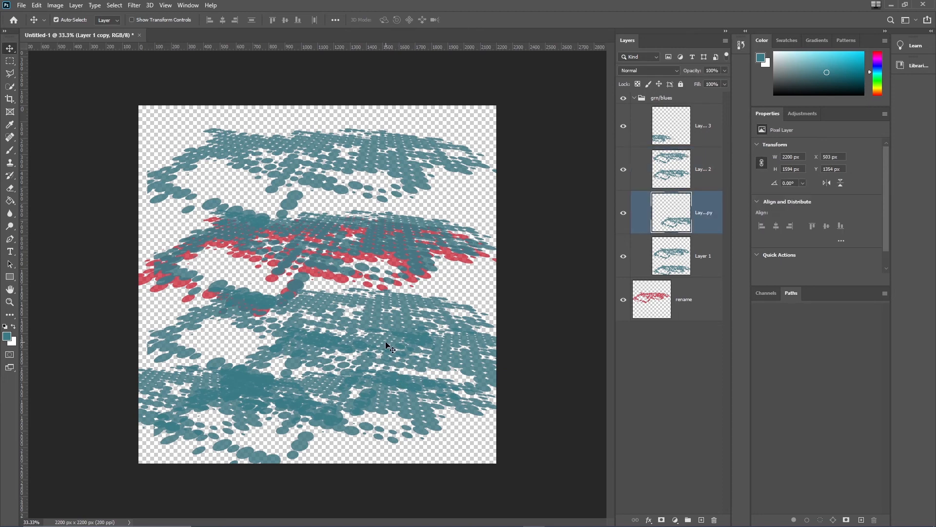
left_click(314, 332)
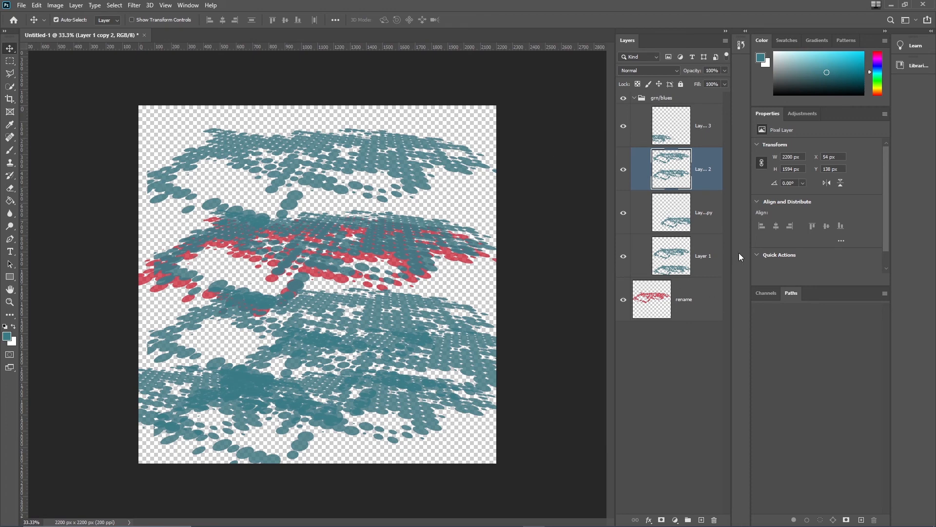
Step: Give the rename layer an Orange color label
right_click(706, 290)
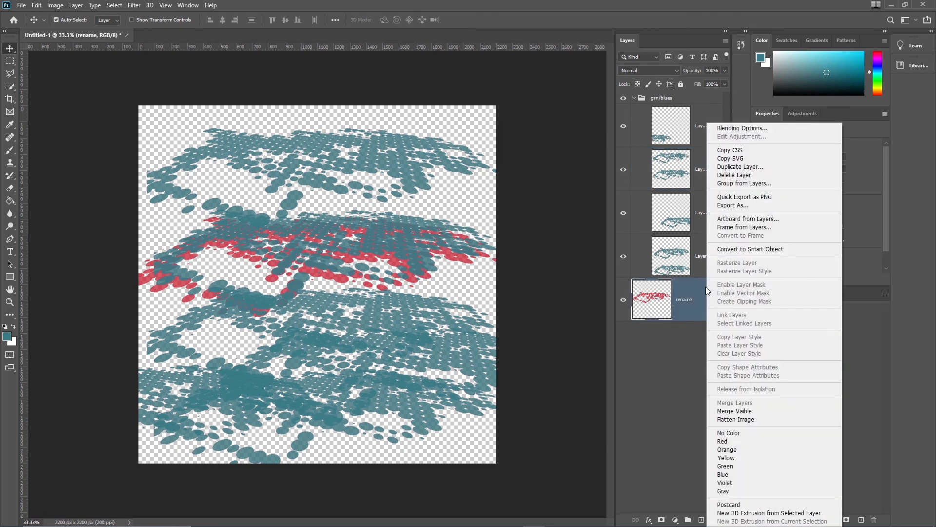
left_click(733, 449)
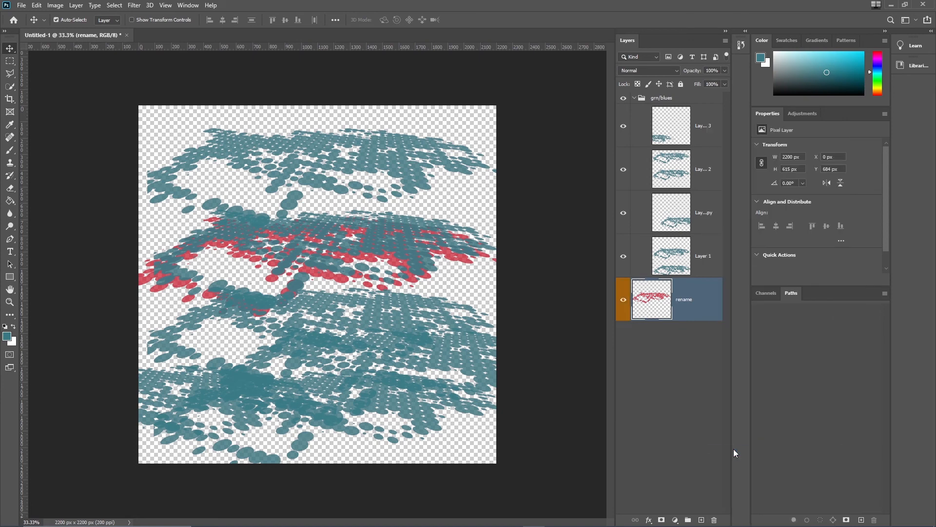
Step: Color-code the grn/blues group, trying Red and then settling on Blue
left_click(691, 98)
right_click(690, 98)
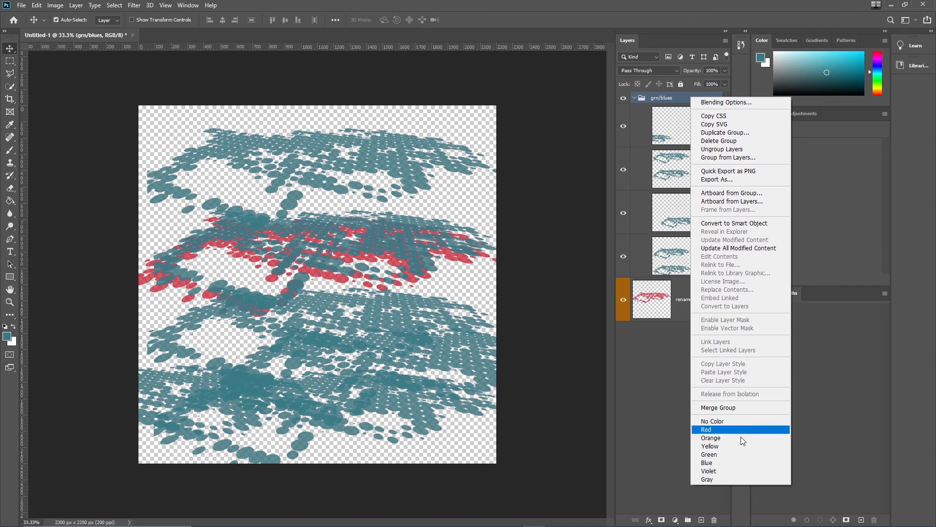
left_click(720, 430)
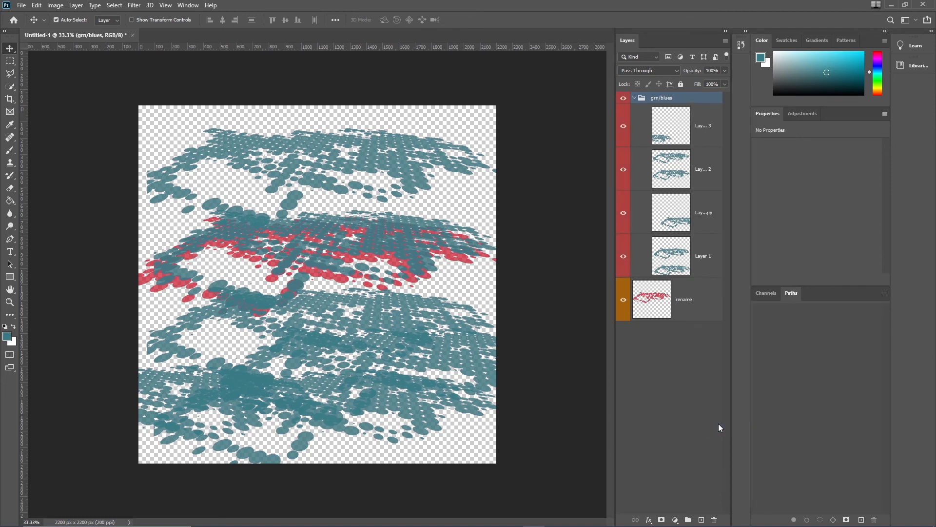
right_click(697, 99)
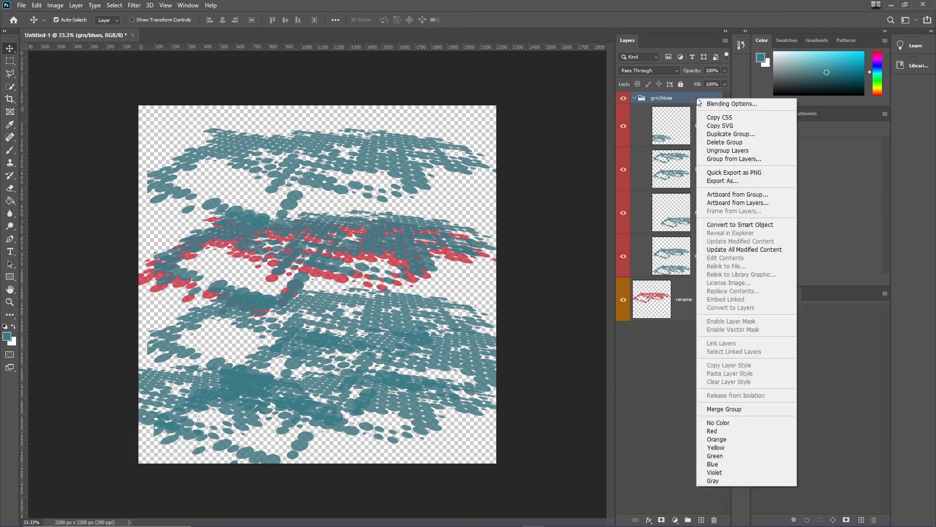
left_click(719, 462)
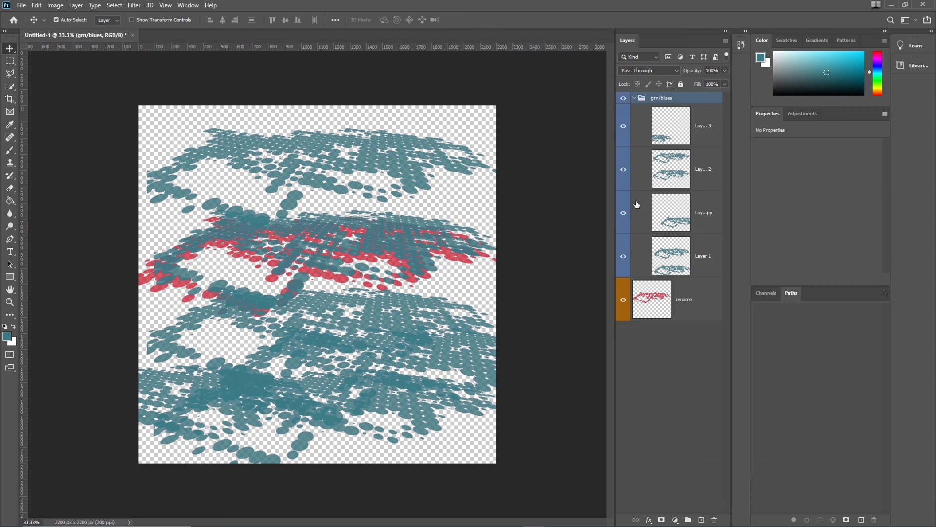
Step: Change the rename layer's color label to Red and deselect the layers
right_click(685, 308)
left_click(721, 441)
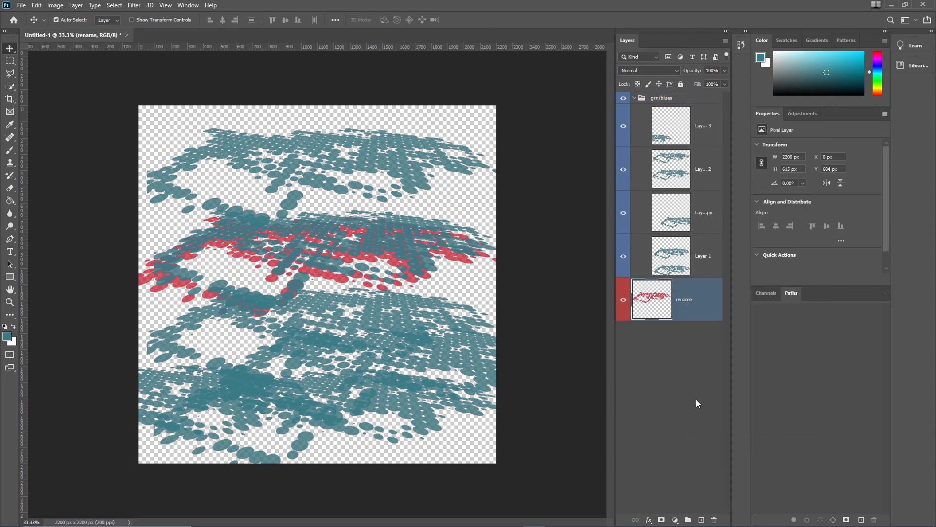
left_click(664, 356)
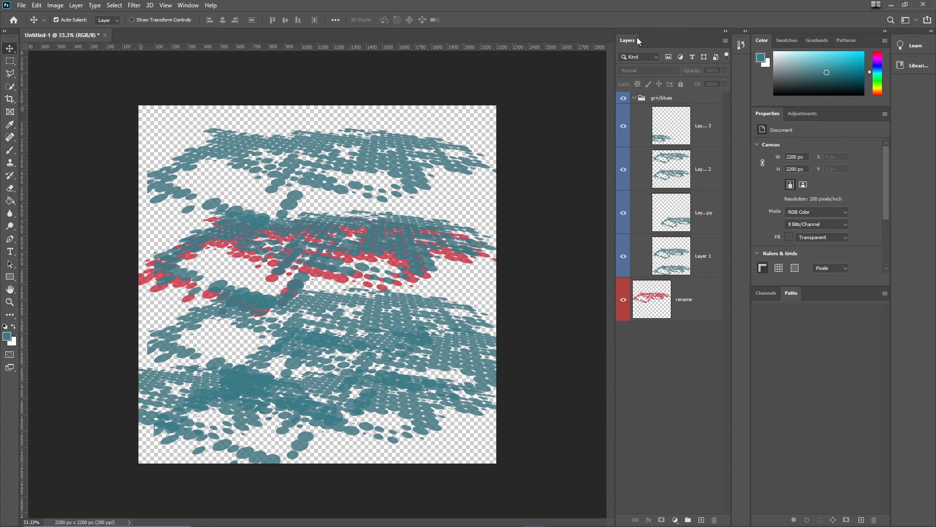
Step: Toggle visibility off and back on for the rename layer, Layer 1 copy, the group and the three upper copies
left_click(623, 303)
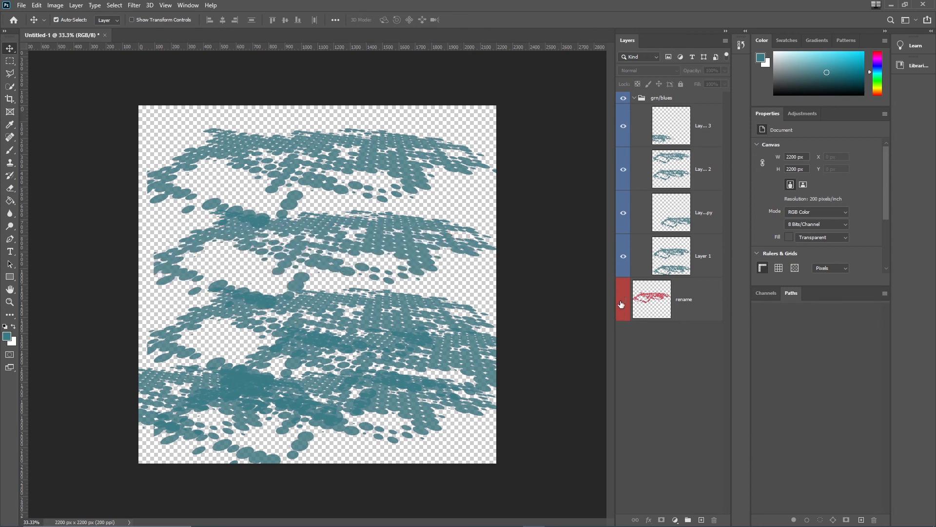
left_click(623, 302)
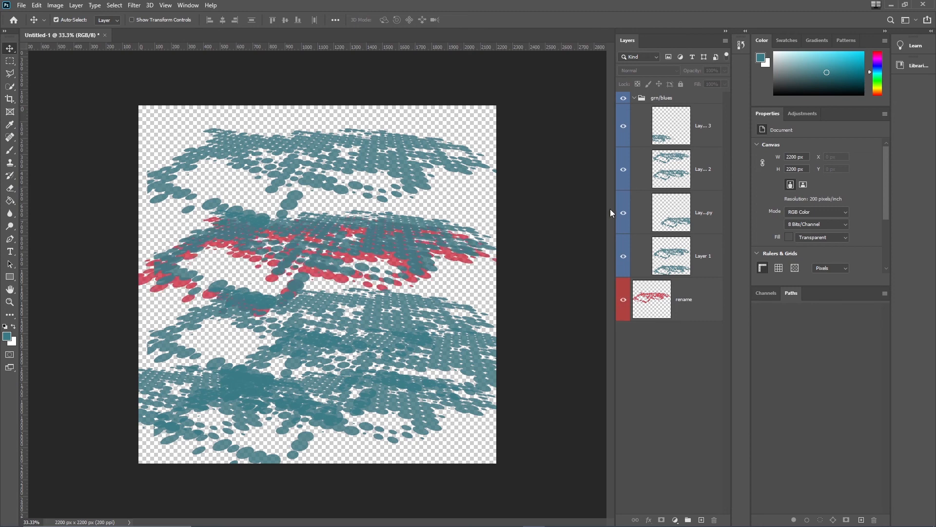
left_click(624, 213)
left_click(624, 212)
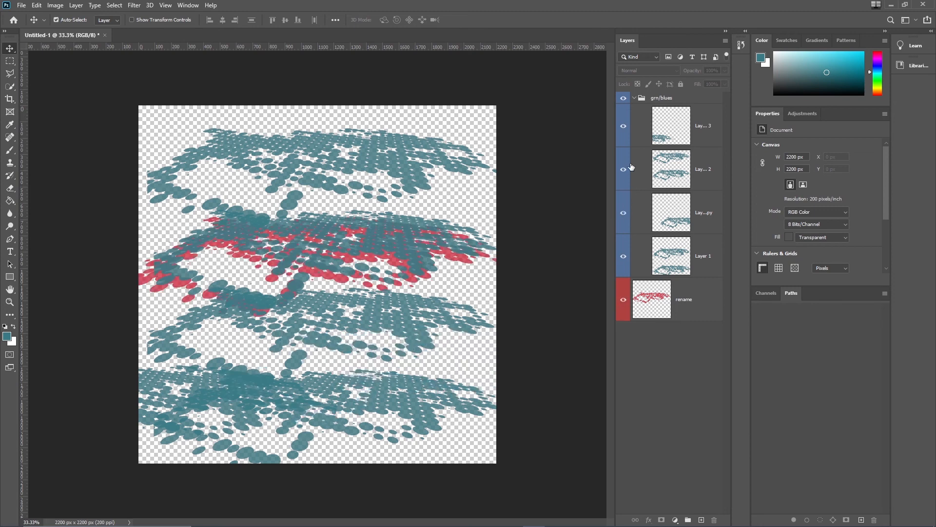
left_click(623, 98)
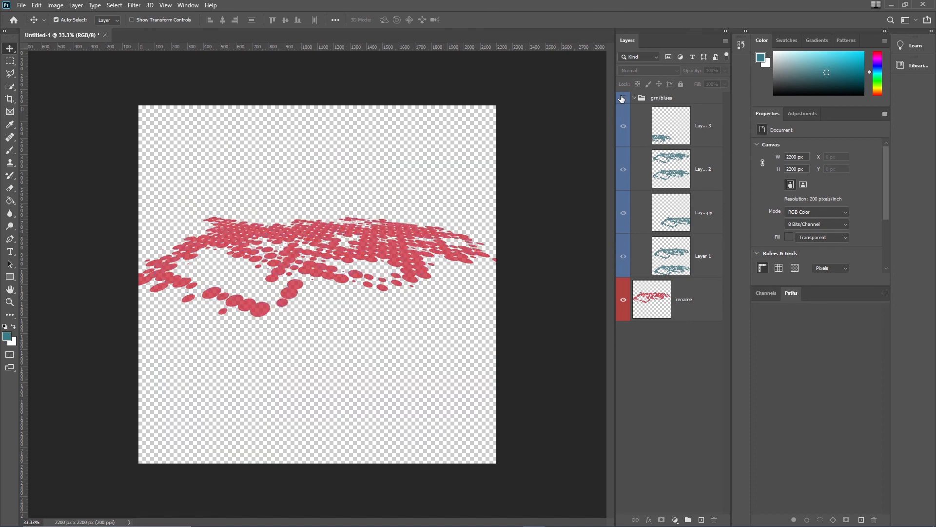
left_click(623, 98)
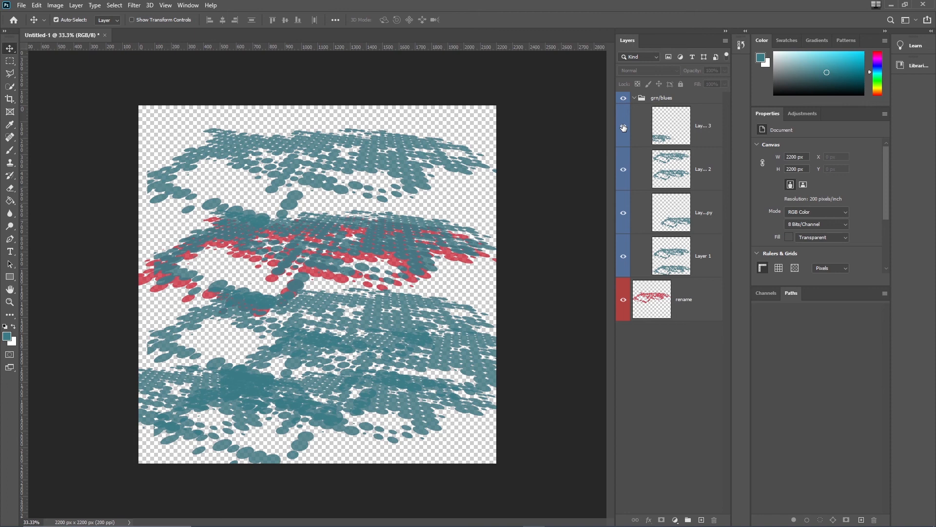
left_click_drag(624, 127, 625, 221)
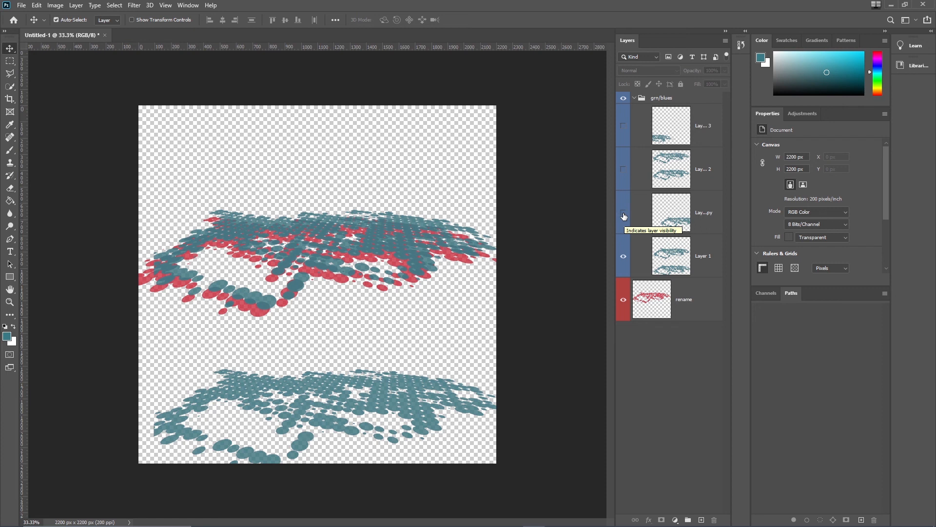
left_click(623, 125)
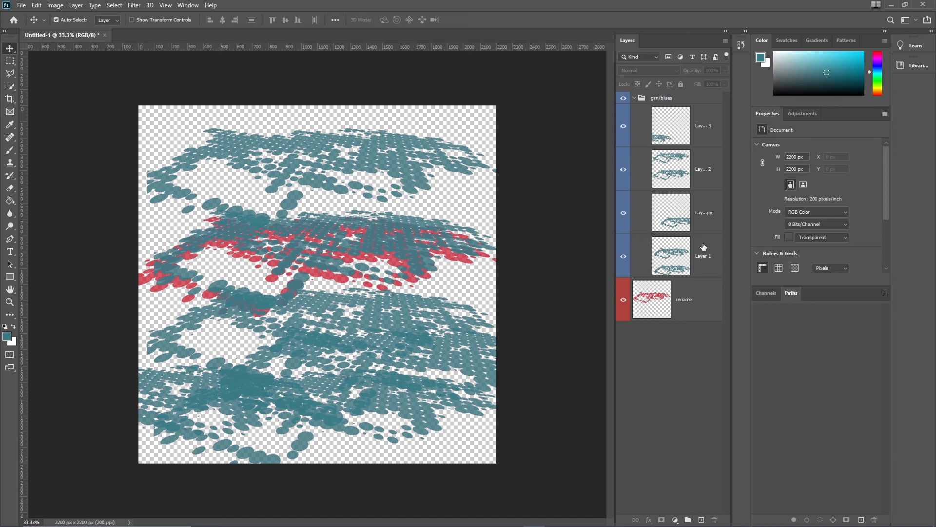
Step: Lock all on the grn/blues group, then unlock it again
left_click(705, 291)
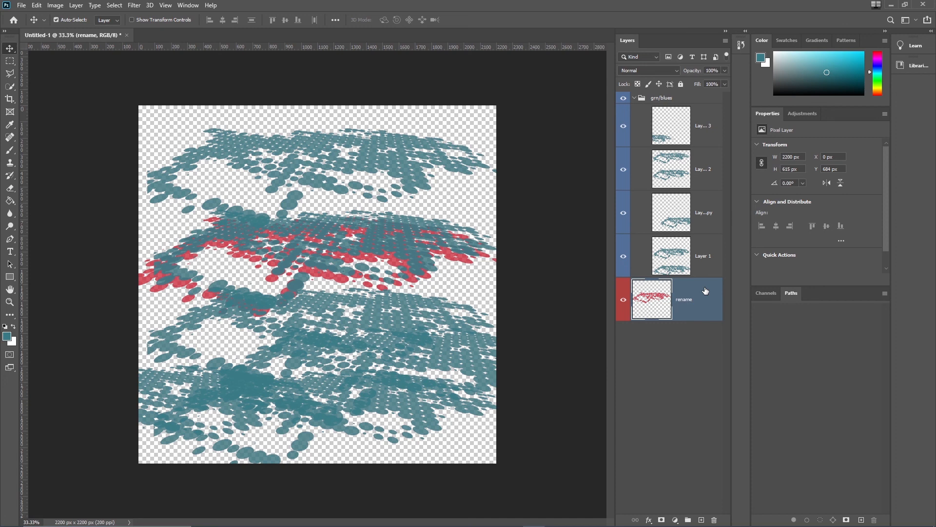
left_click(685, 101)
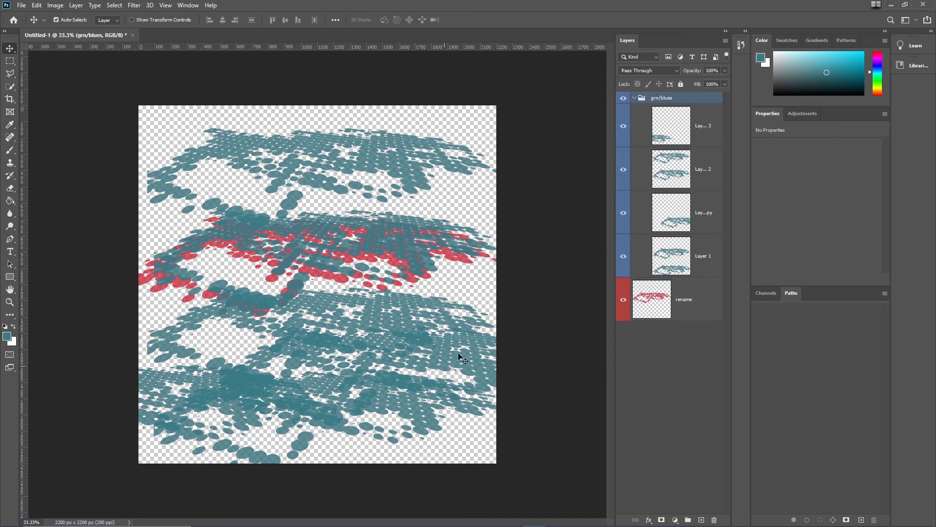
left_click(682, 85)
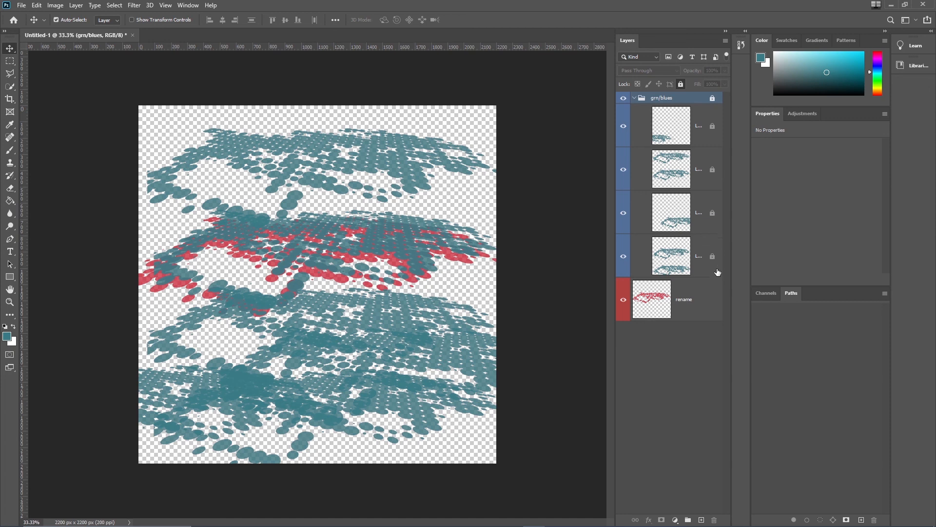
left_click(713, 98)
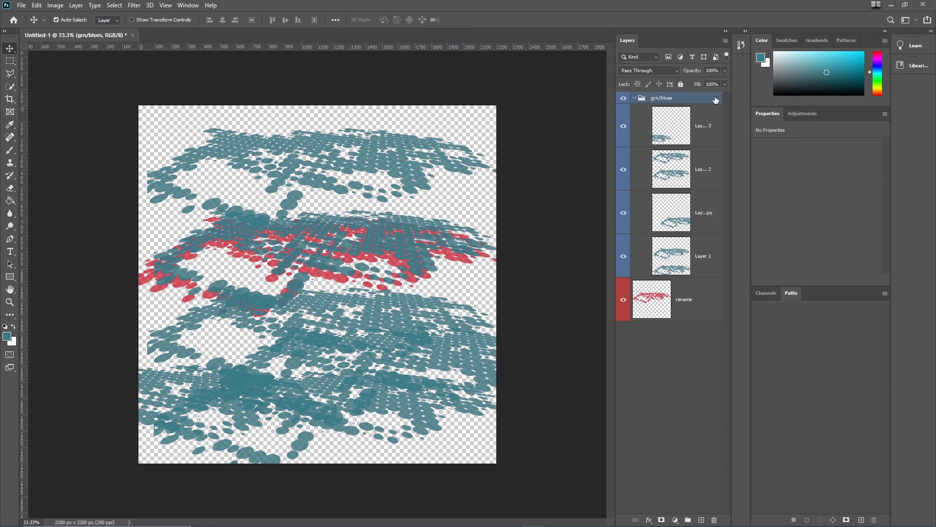
Step: Select Layer 1 copy 2, lock it completely, then unlock it
left_click(710, 179)
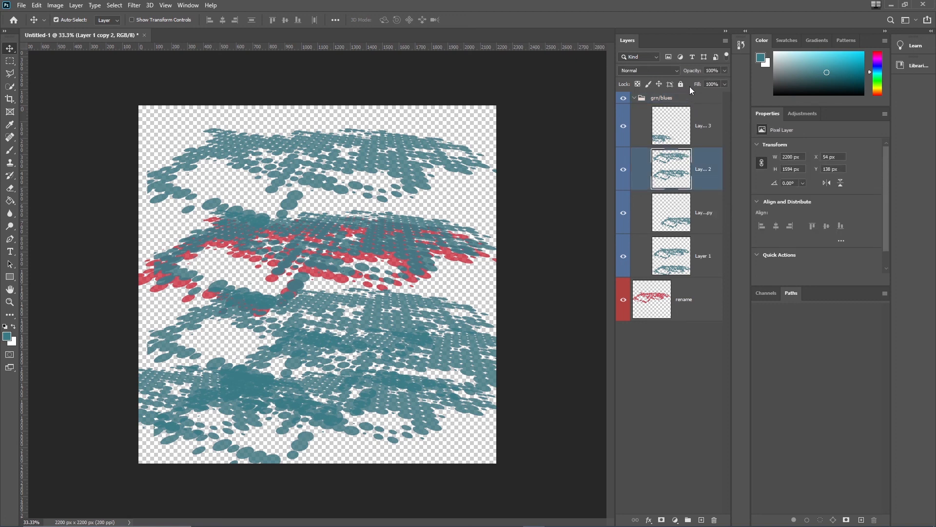
left_click(681, 83)
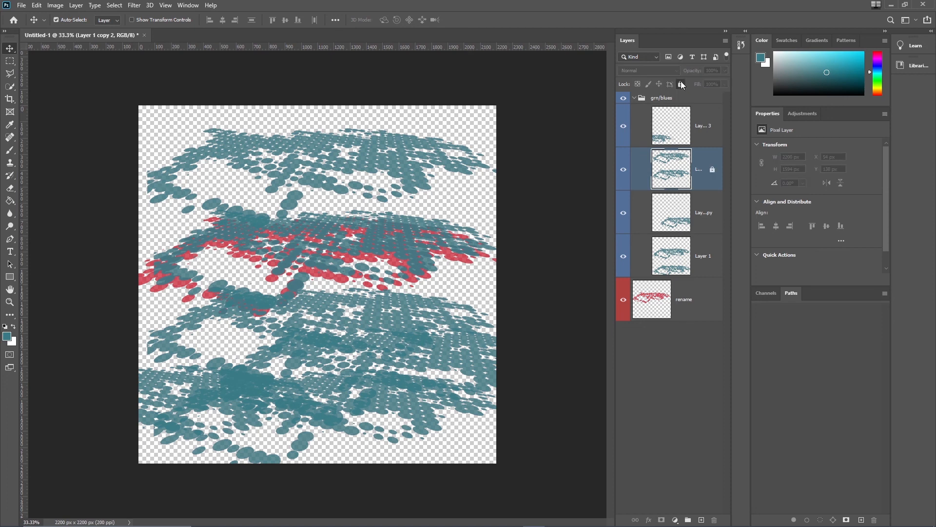
left_click(712, 171)
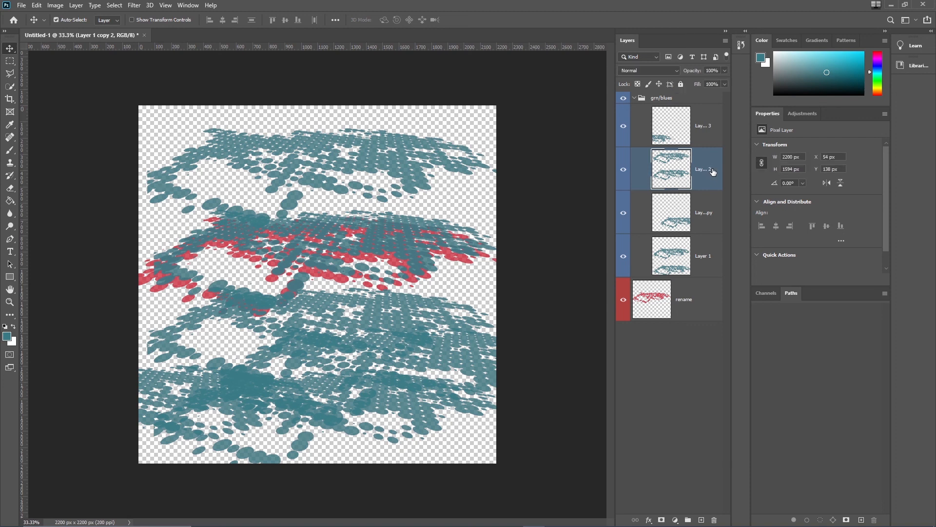